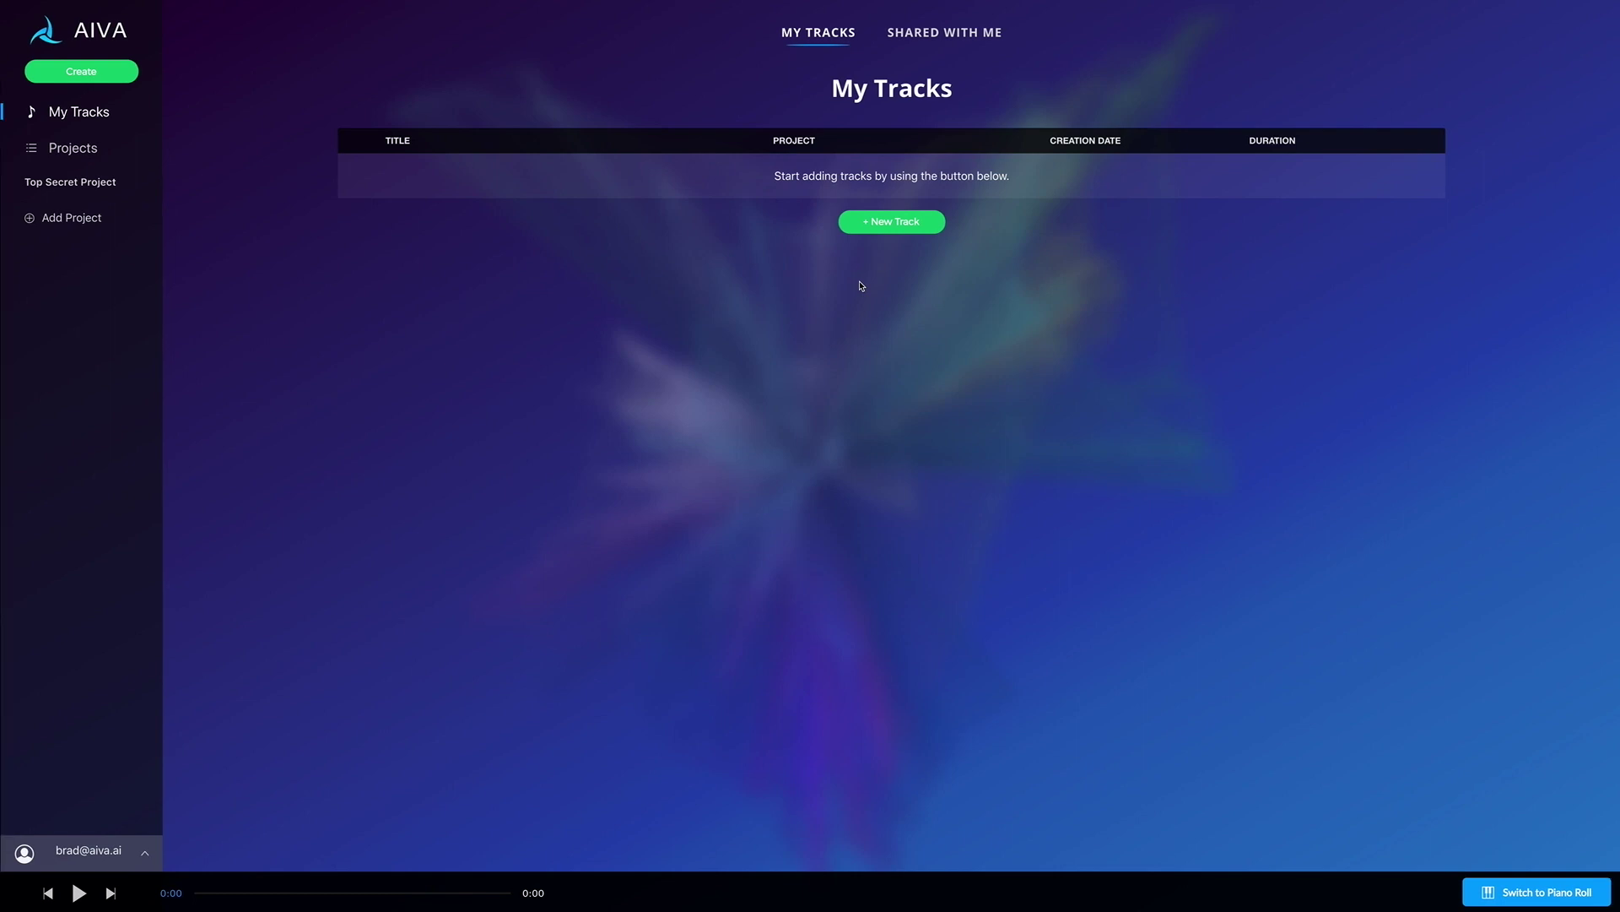
- Start a new original composition and search for the influence "chopin nocturne no 20"
click(82, 72)
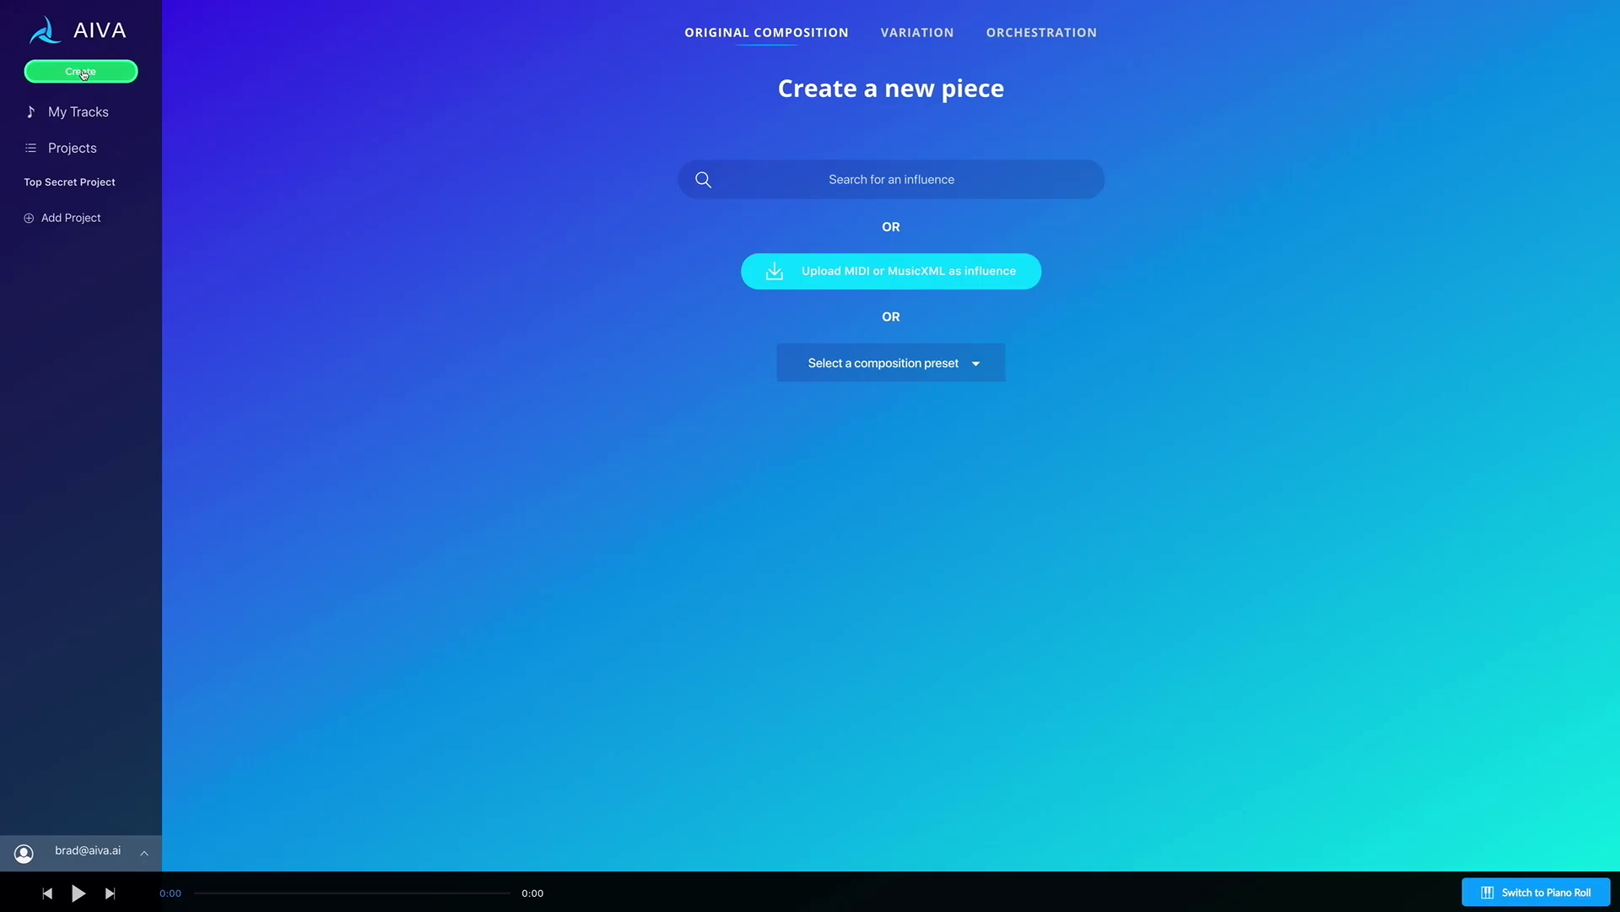
click(868, 188)
text(chopin nocturne no 20)
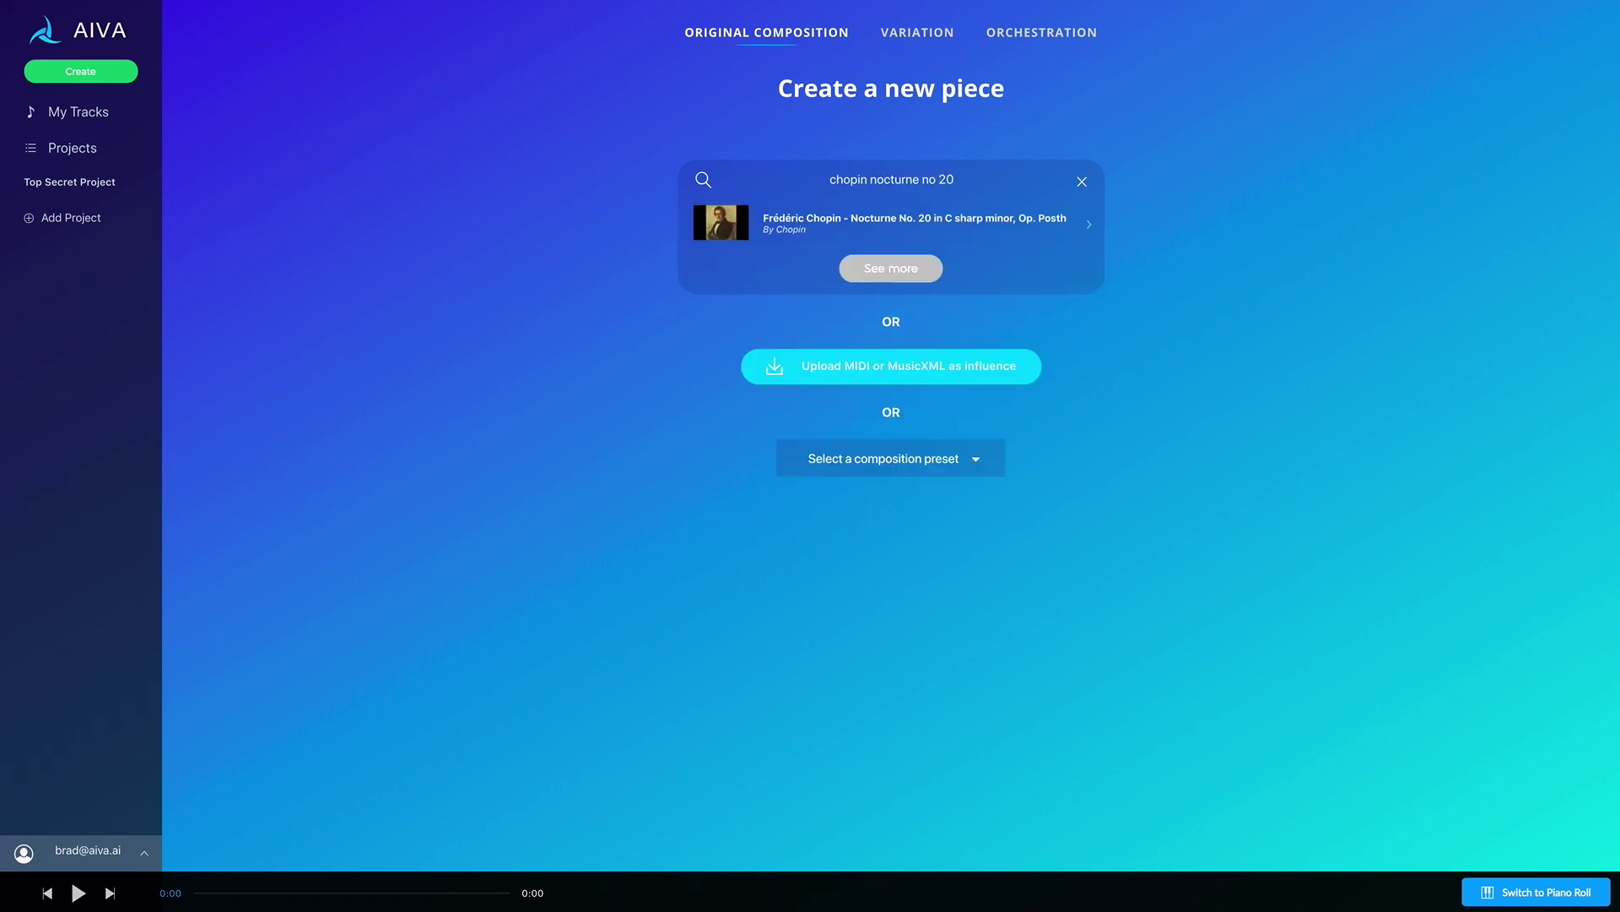
- Preview the found Chopin Nocturne No. 20 in C sharp minor and pause the video
mouse_move(722, 224)
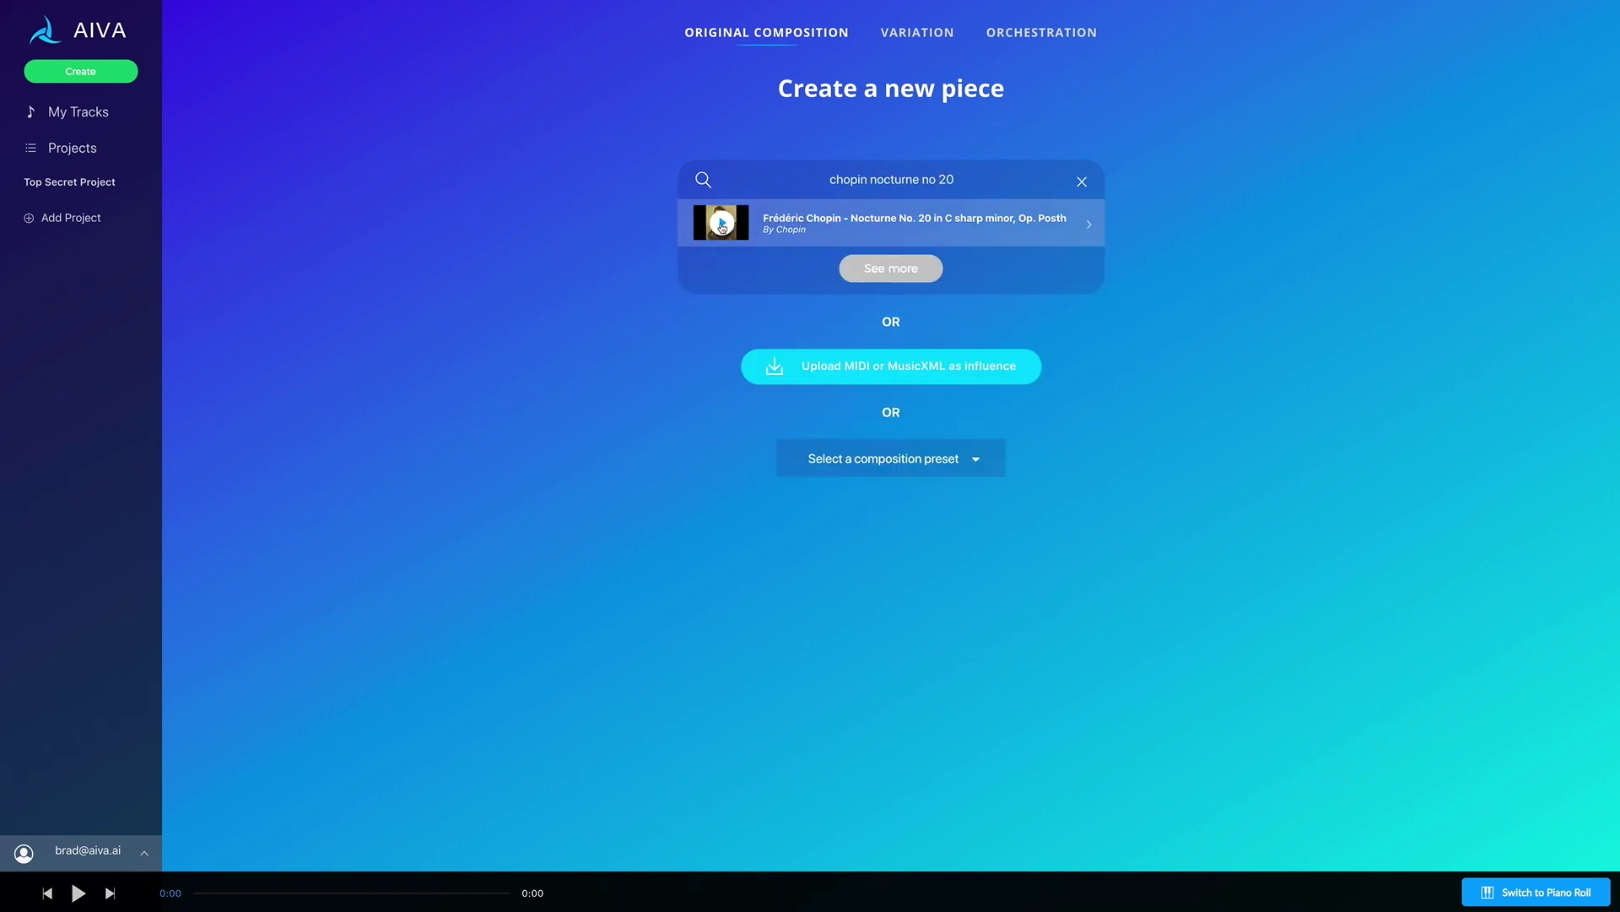
click(722, 225)
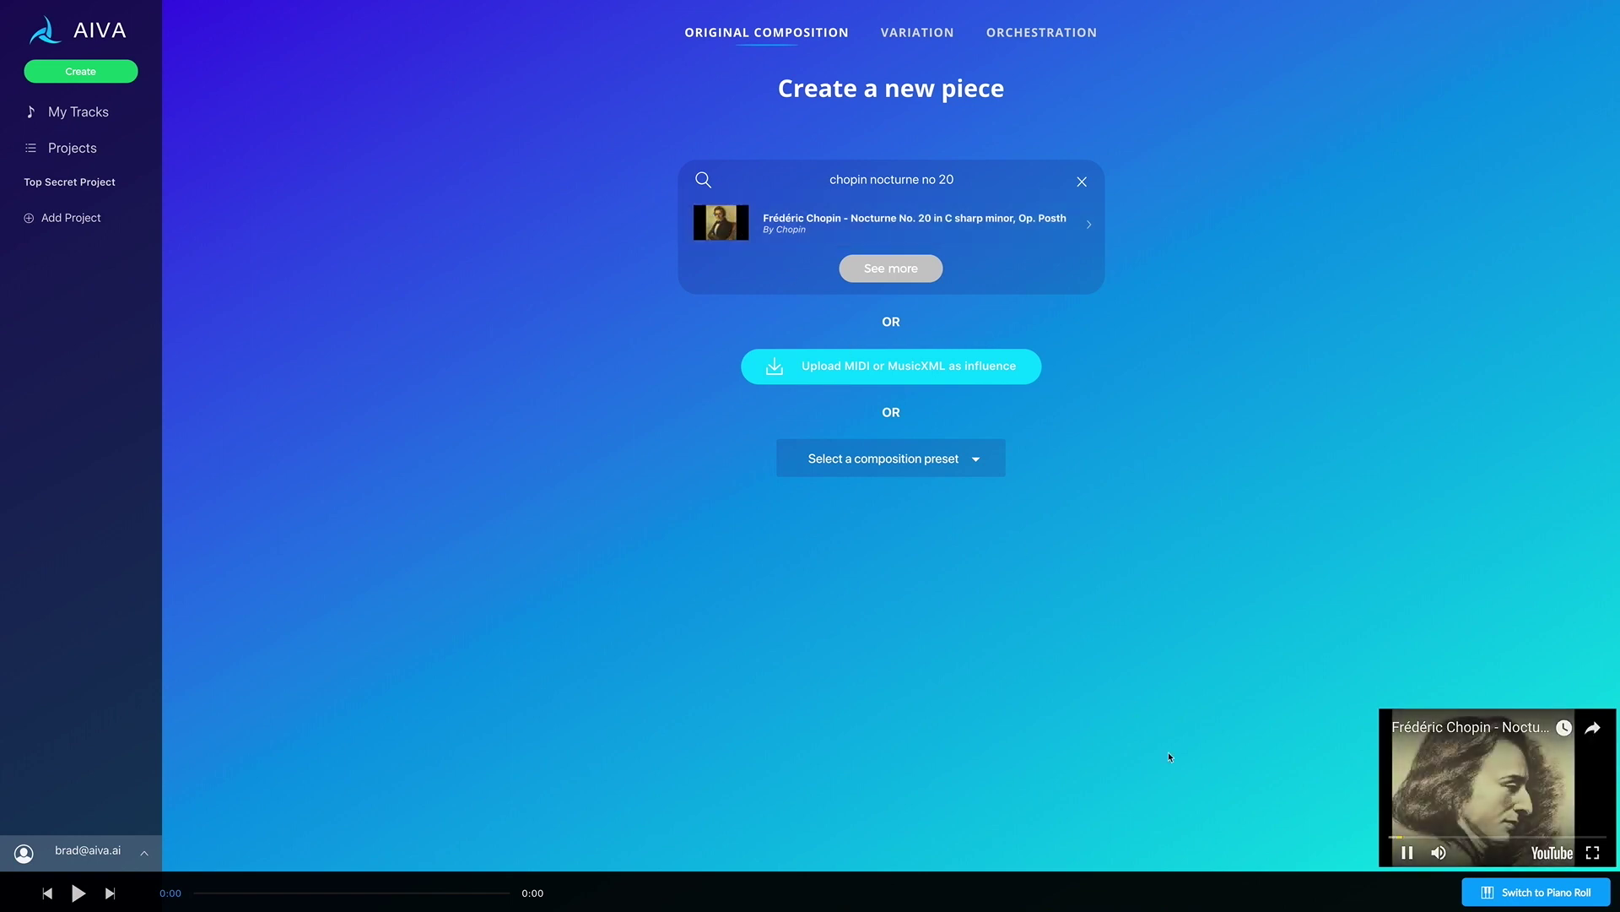
click(1407, 853)
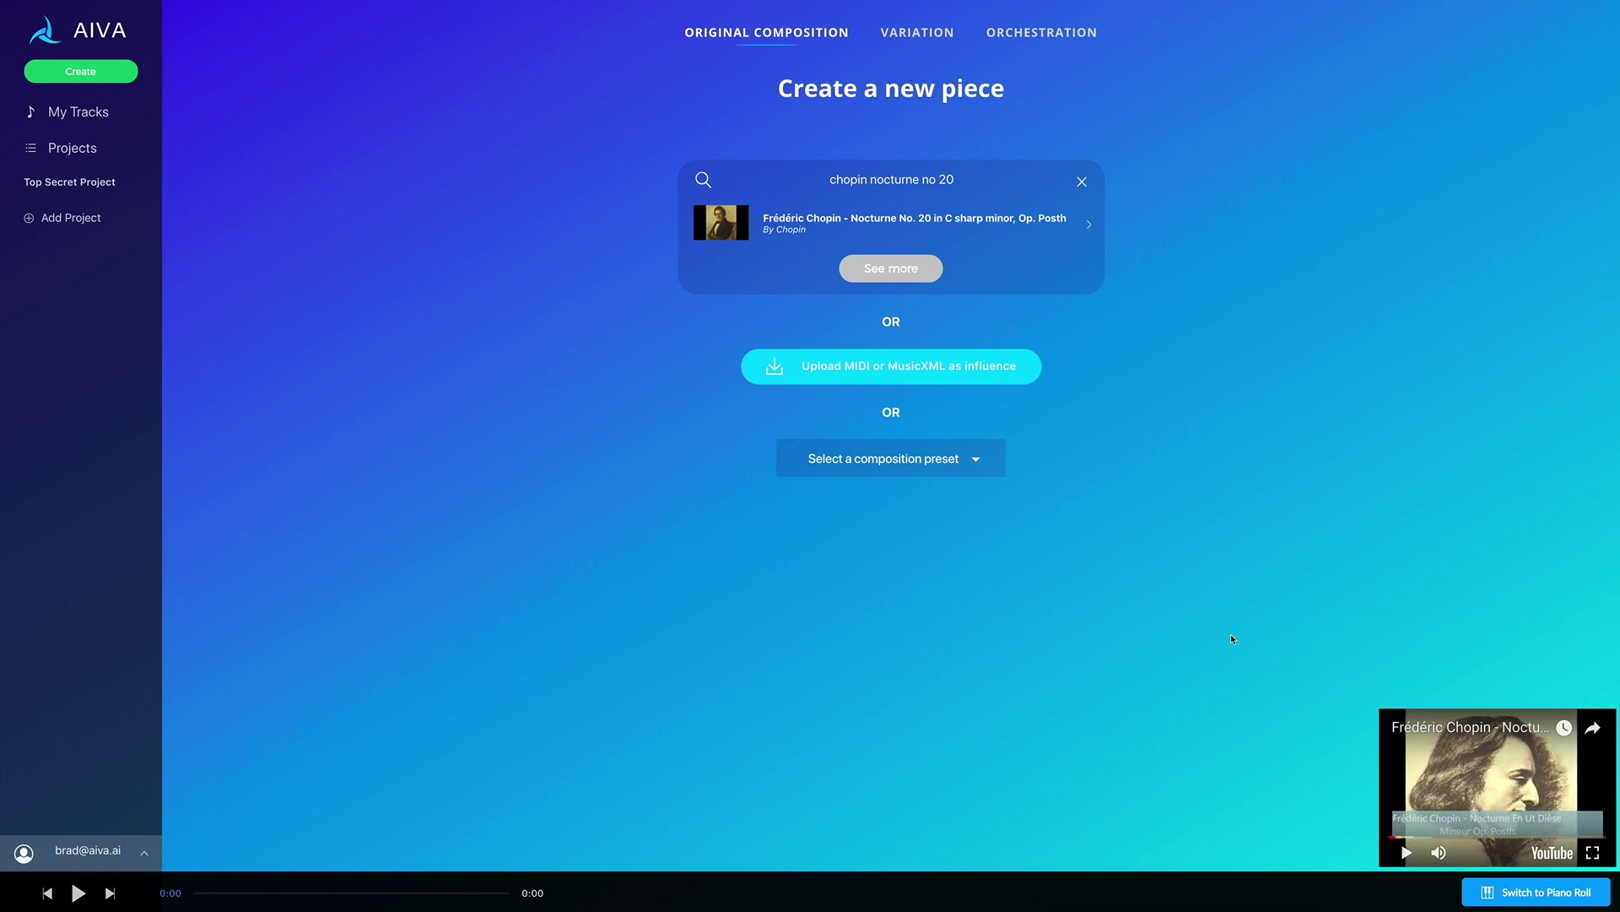
- Choose Chopin's Nocturne No. 20 as influence, set the similarity about midway between vaguely and very similar, and compose the piece
click(996, 235)
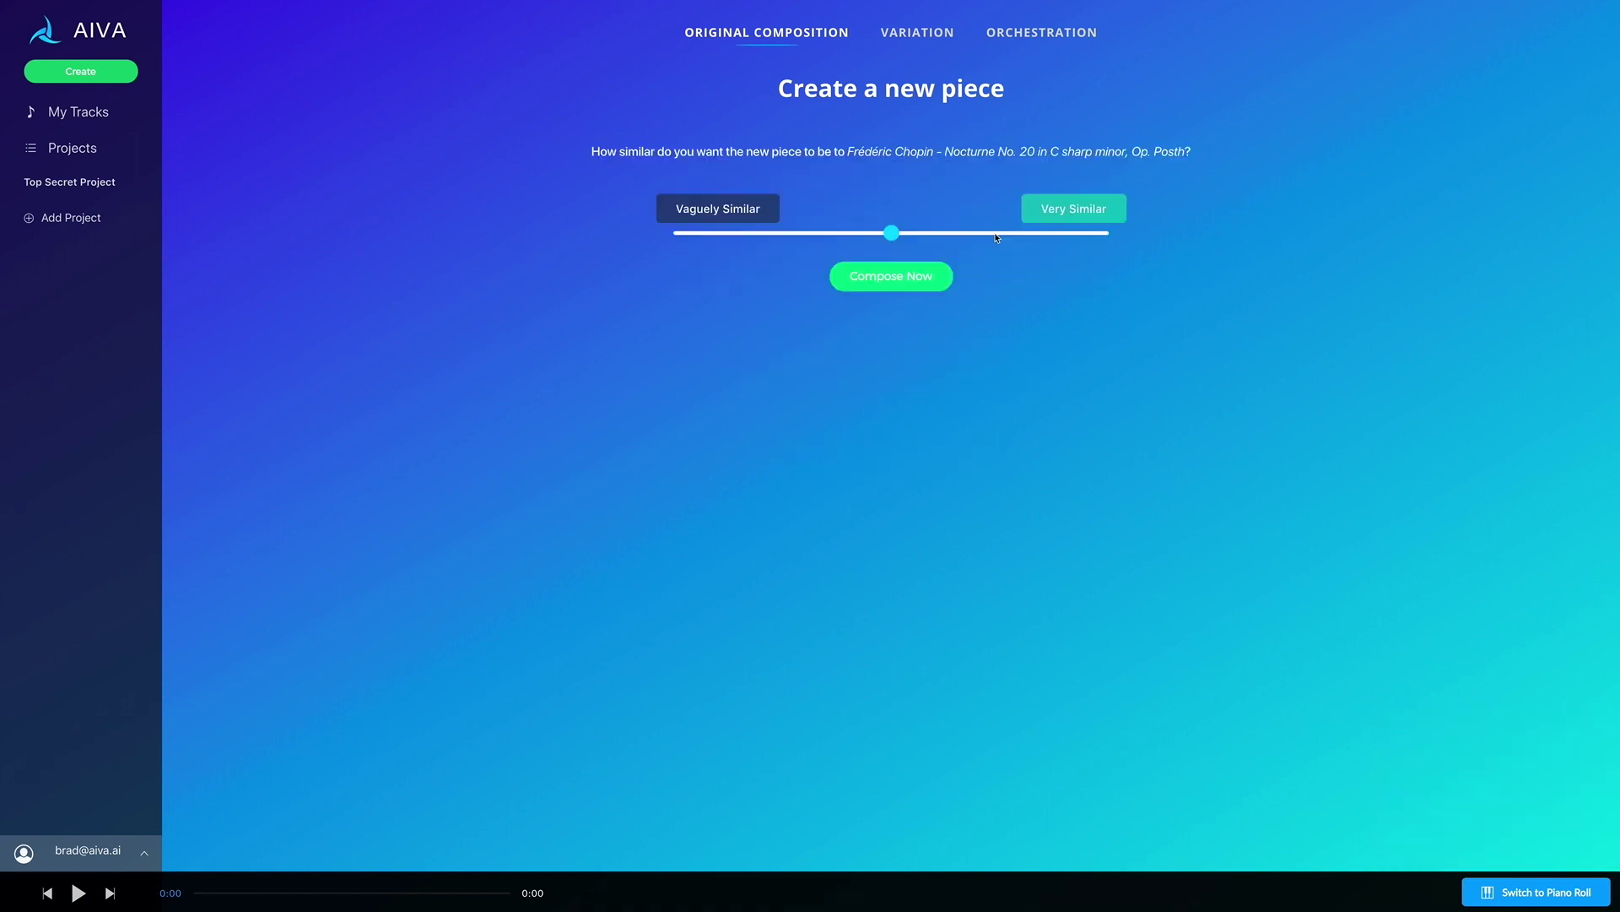
drag(895, 237, 844, 257)
drag(889, 250, 1023, 251)
drag(1024, 254, 719, 251)
drag(795, 247, 880, 247)
click(900, 283)
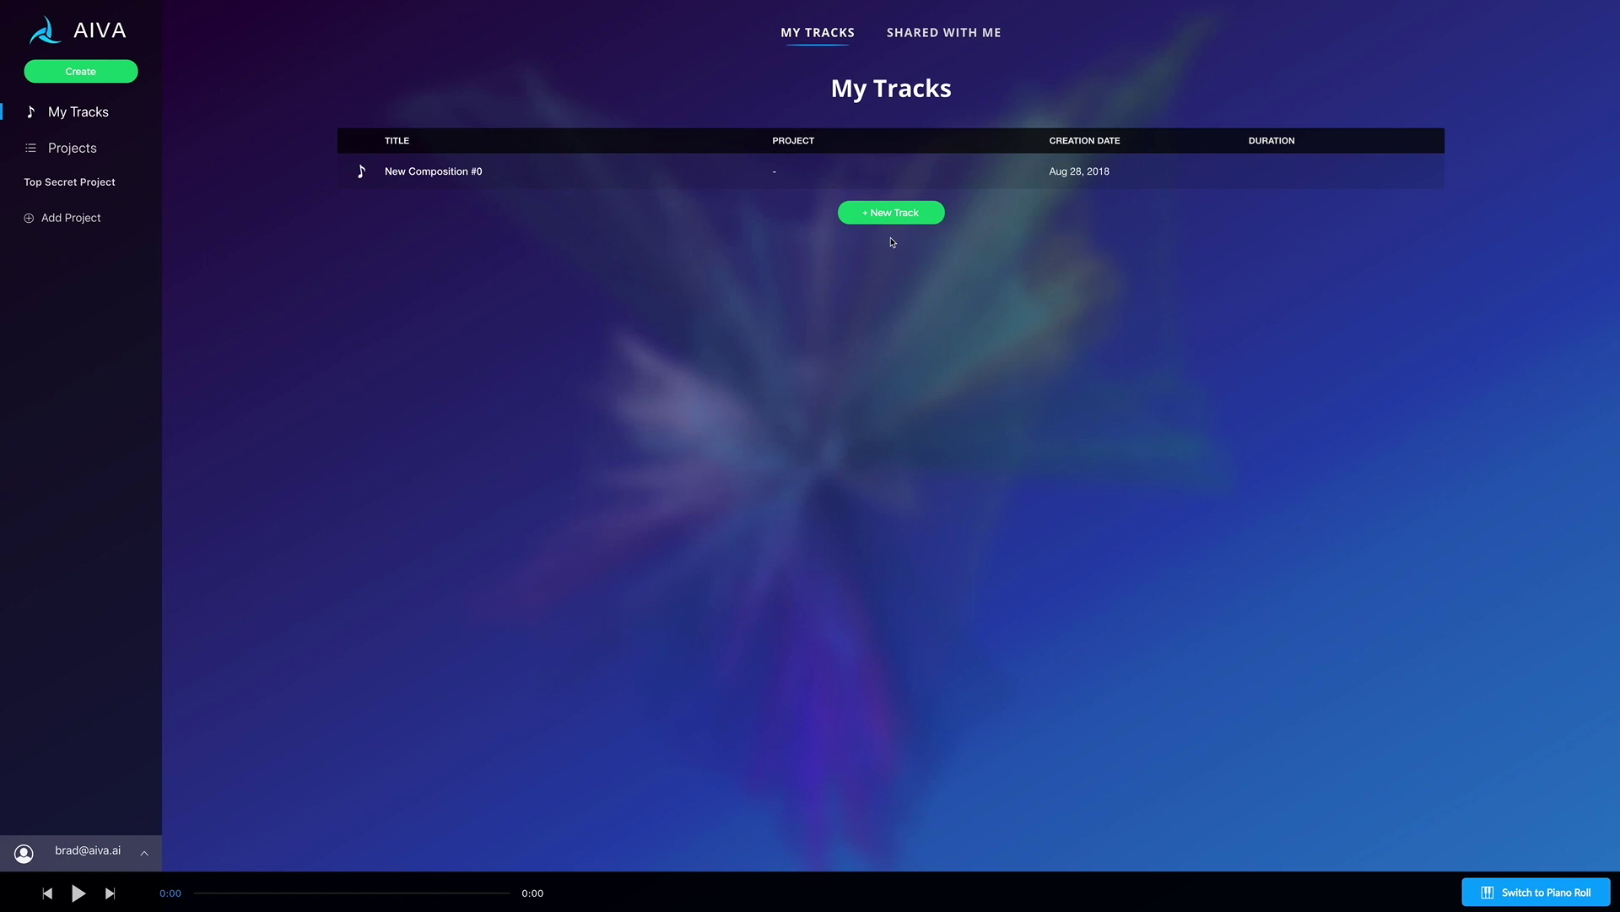
mouse_move(406, 180)
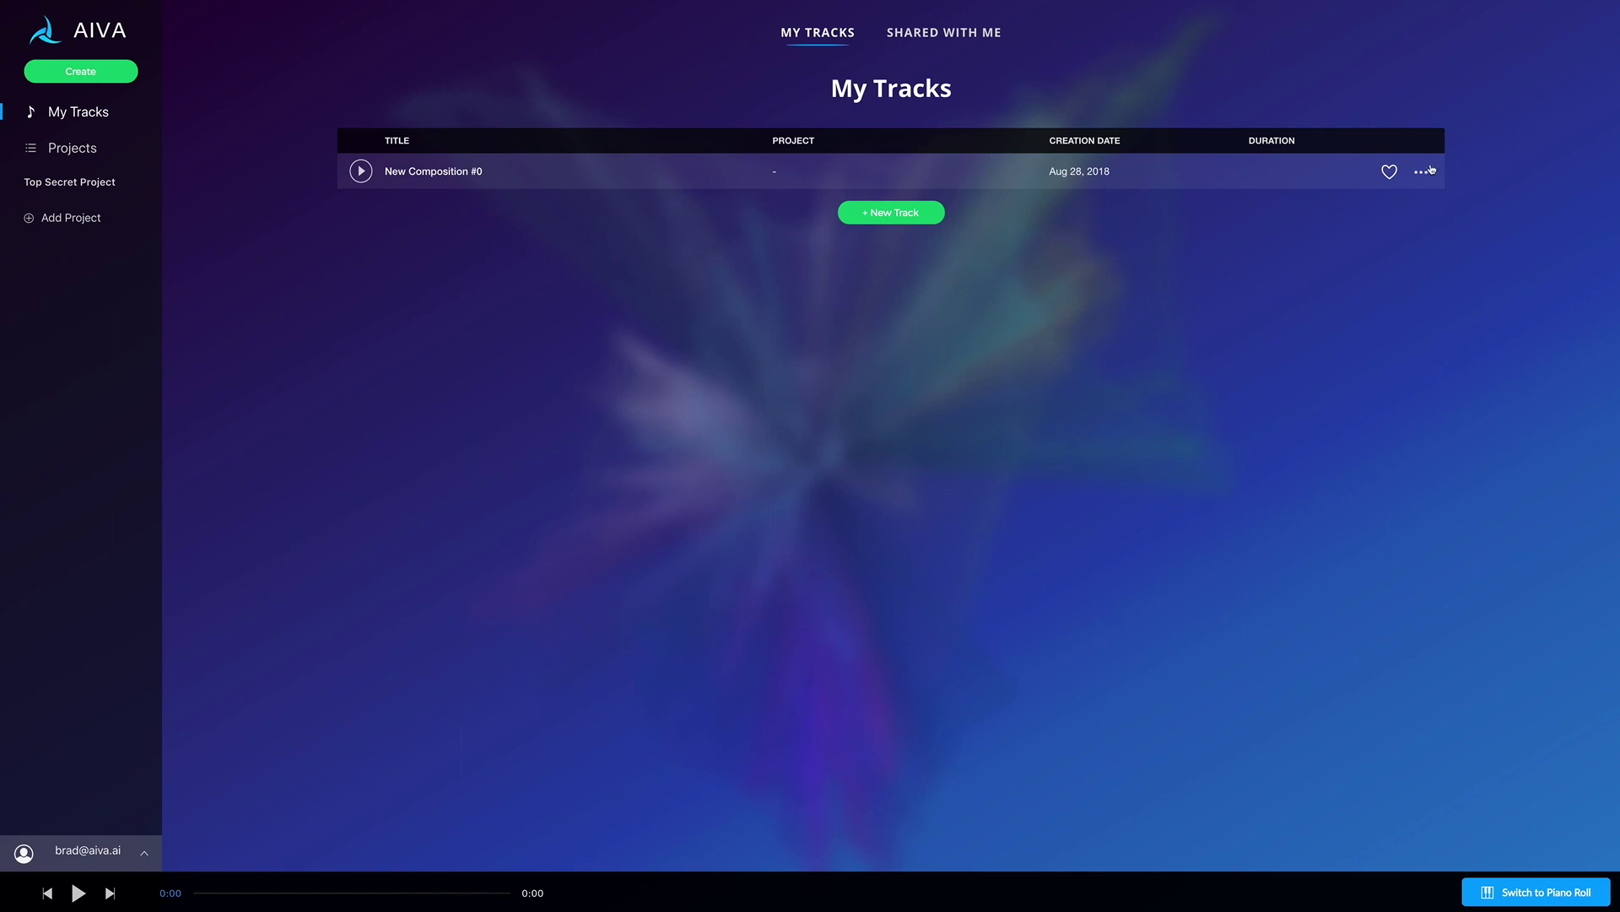
click(1423, 172)
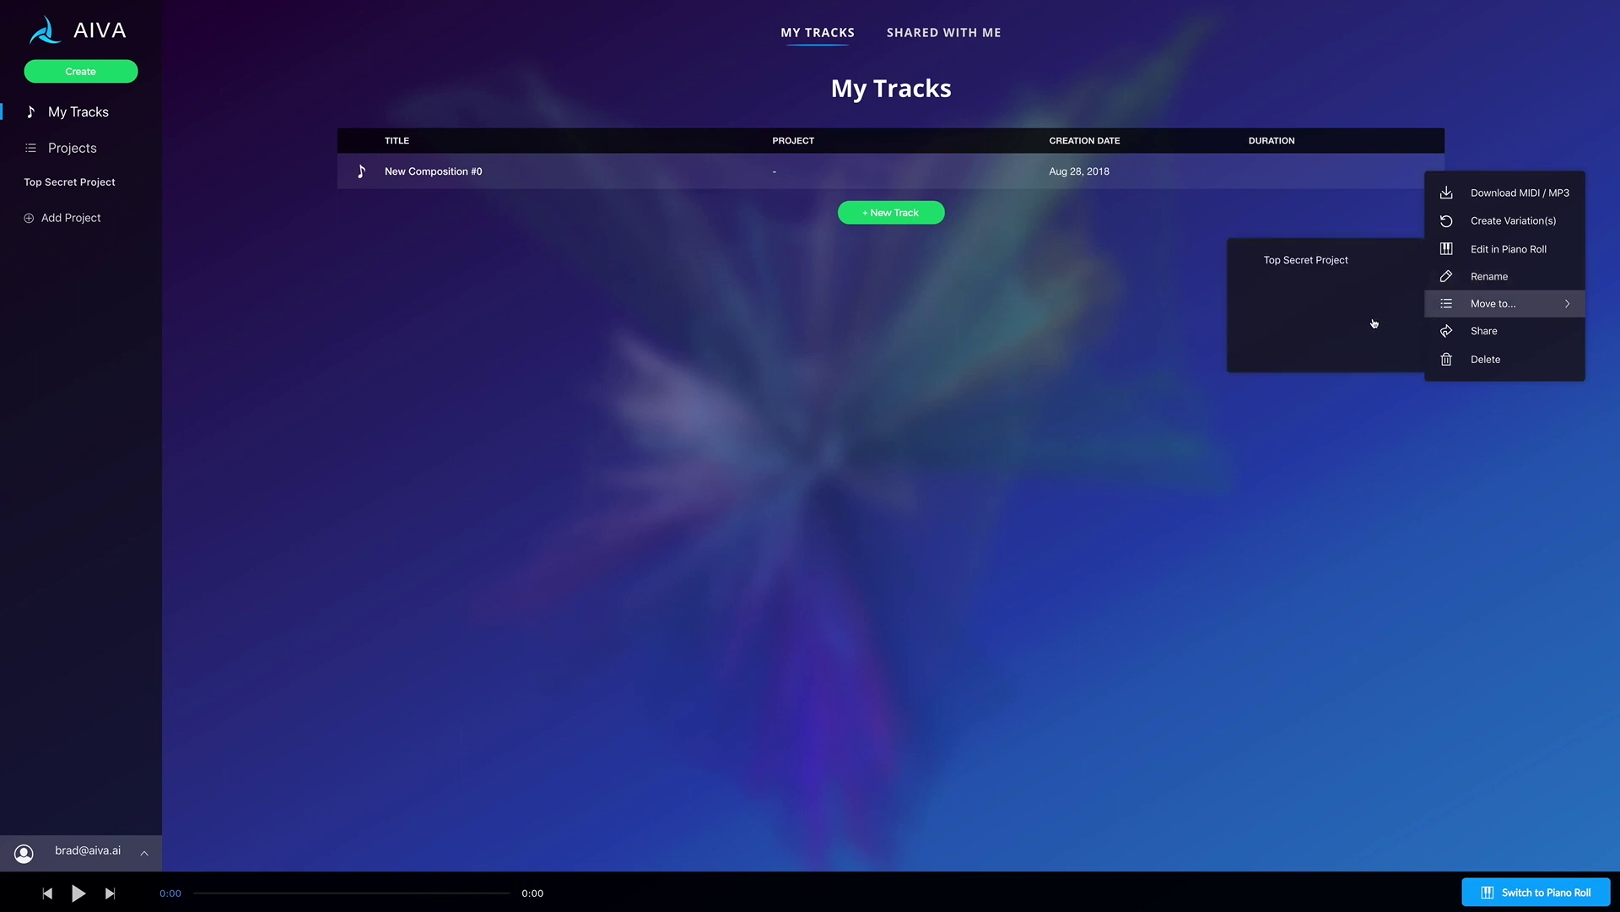
click(1105, 279)
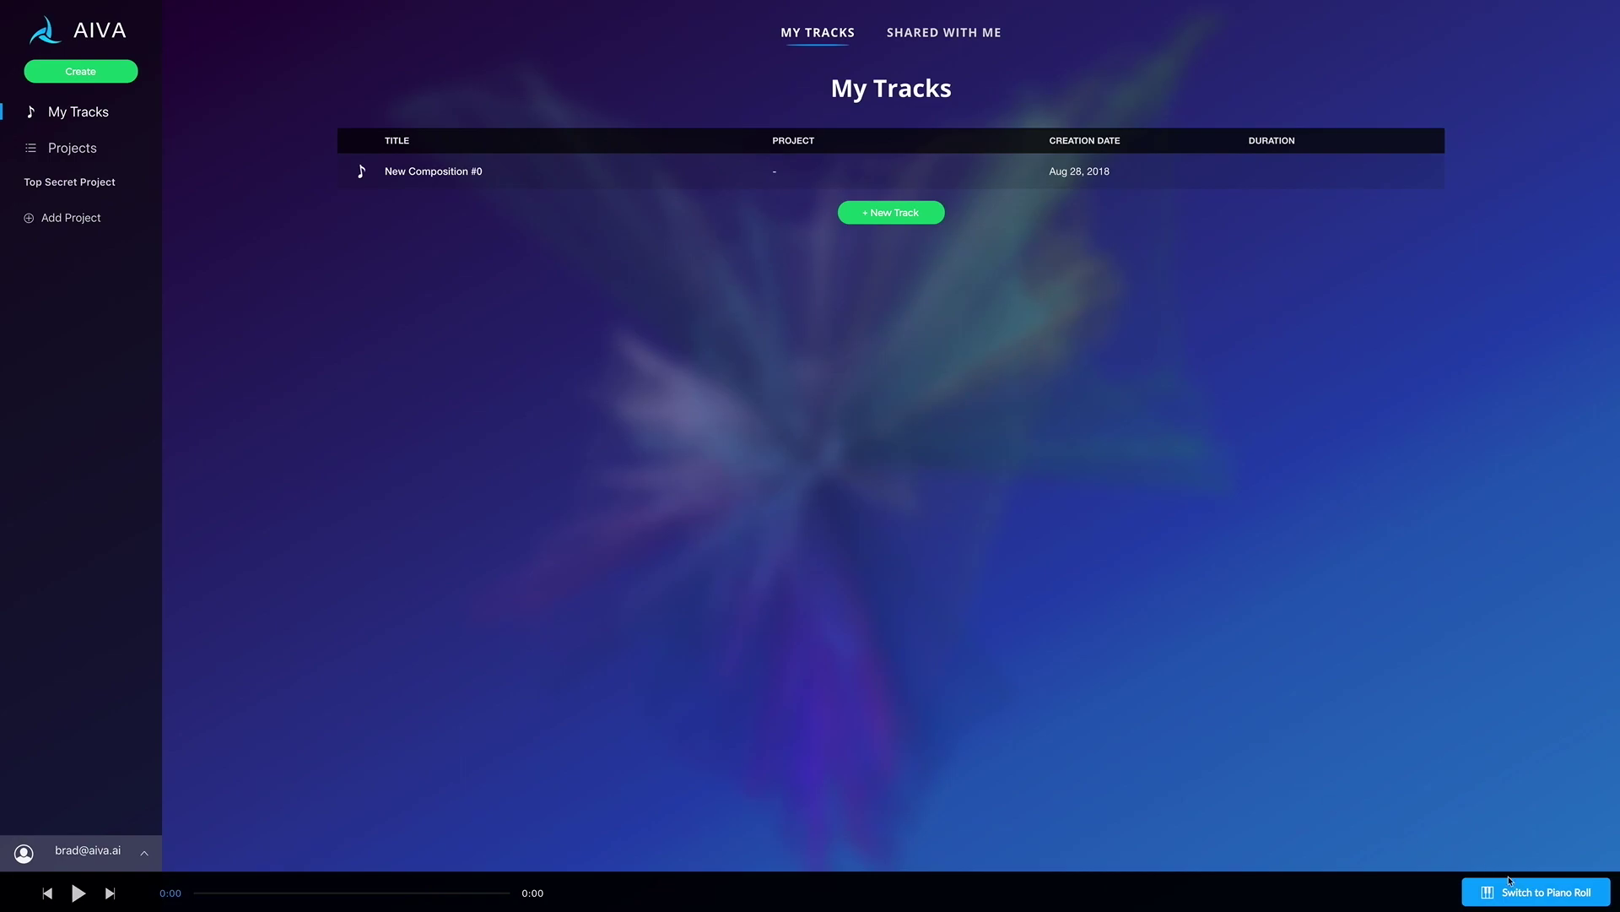
- Open New Composition #0 in the piano roll, play its opening part, pause it and review the notes
click(1532, 893)
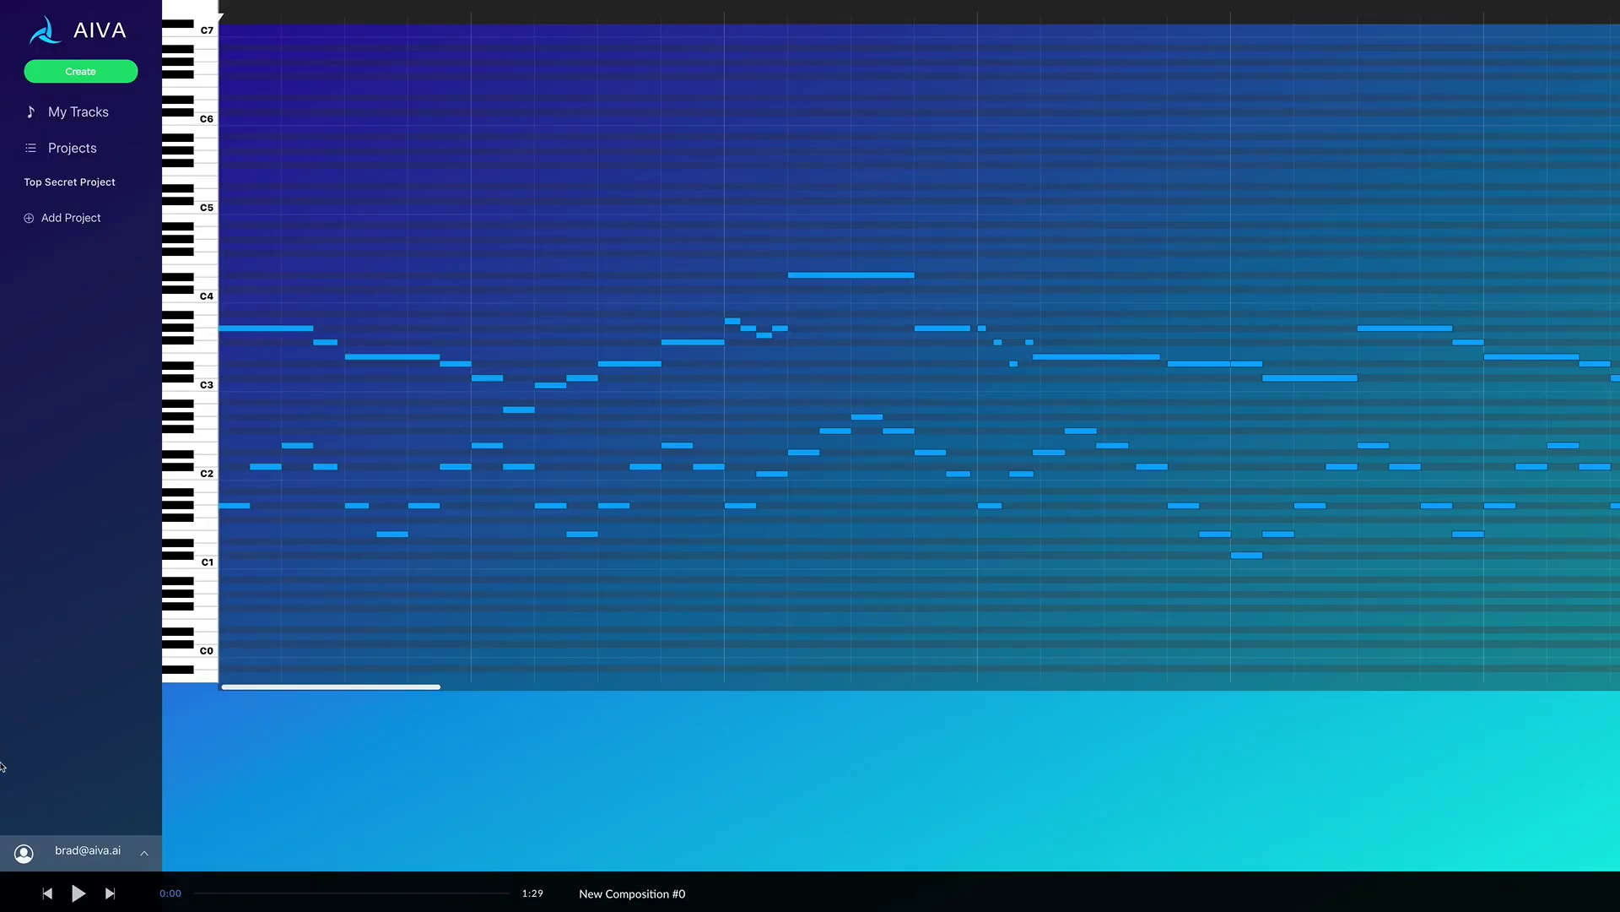
click(77, 893)
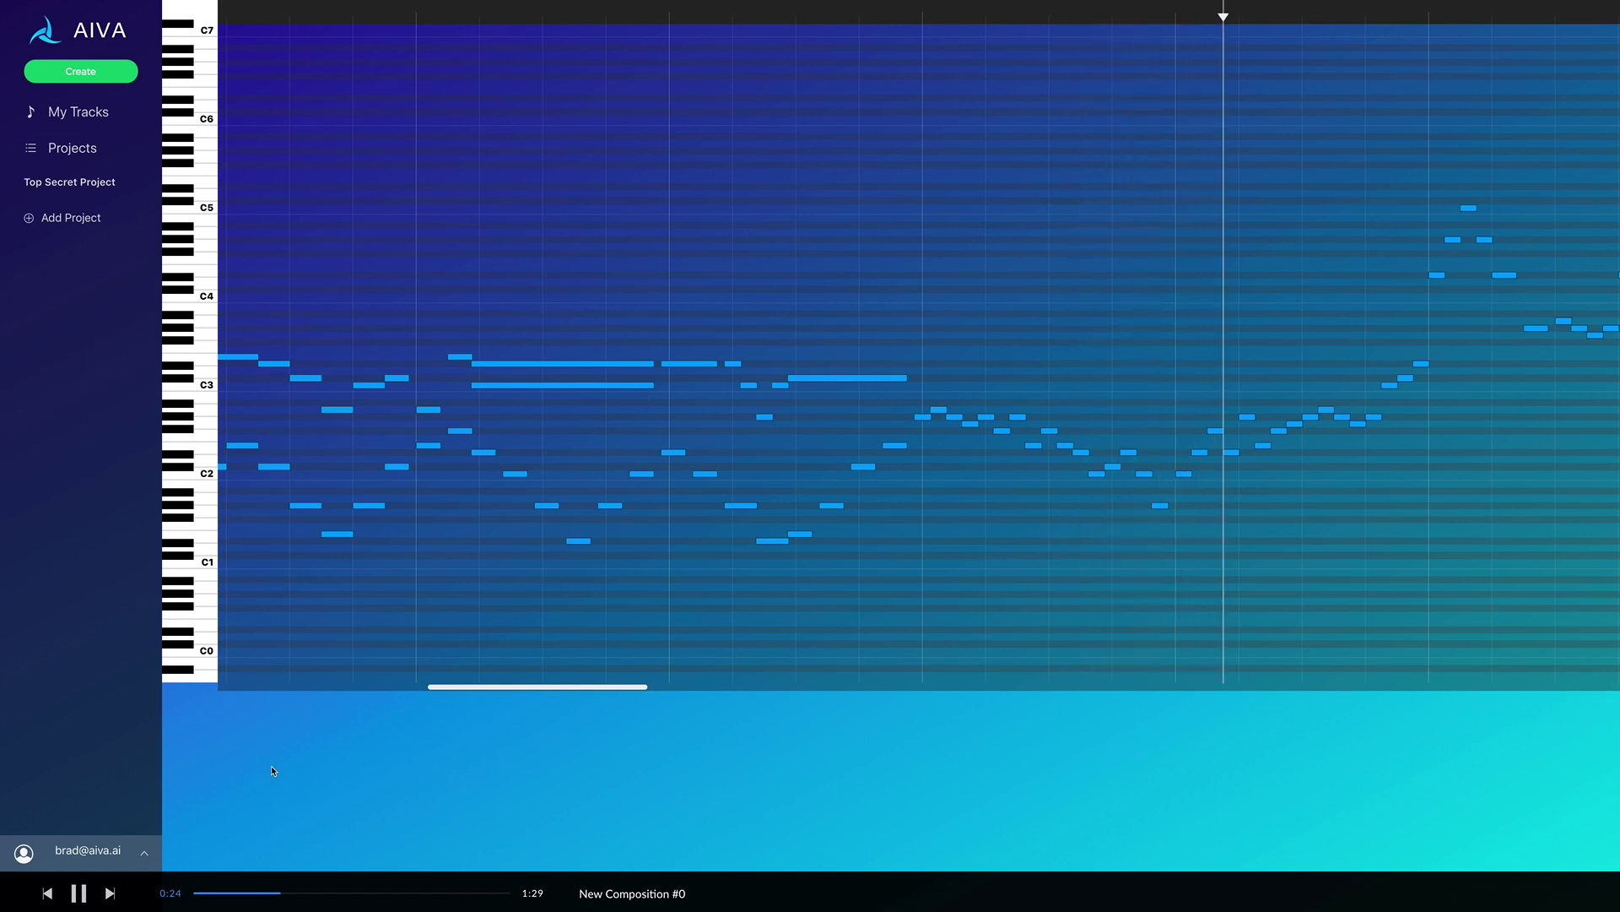
click(79, 894)
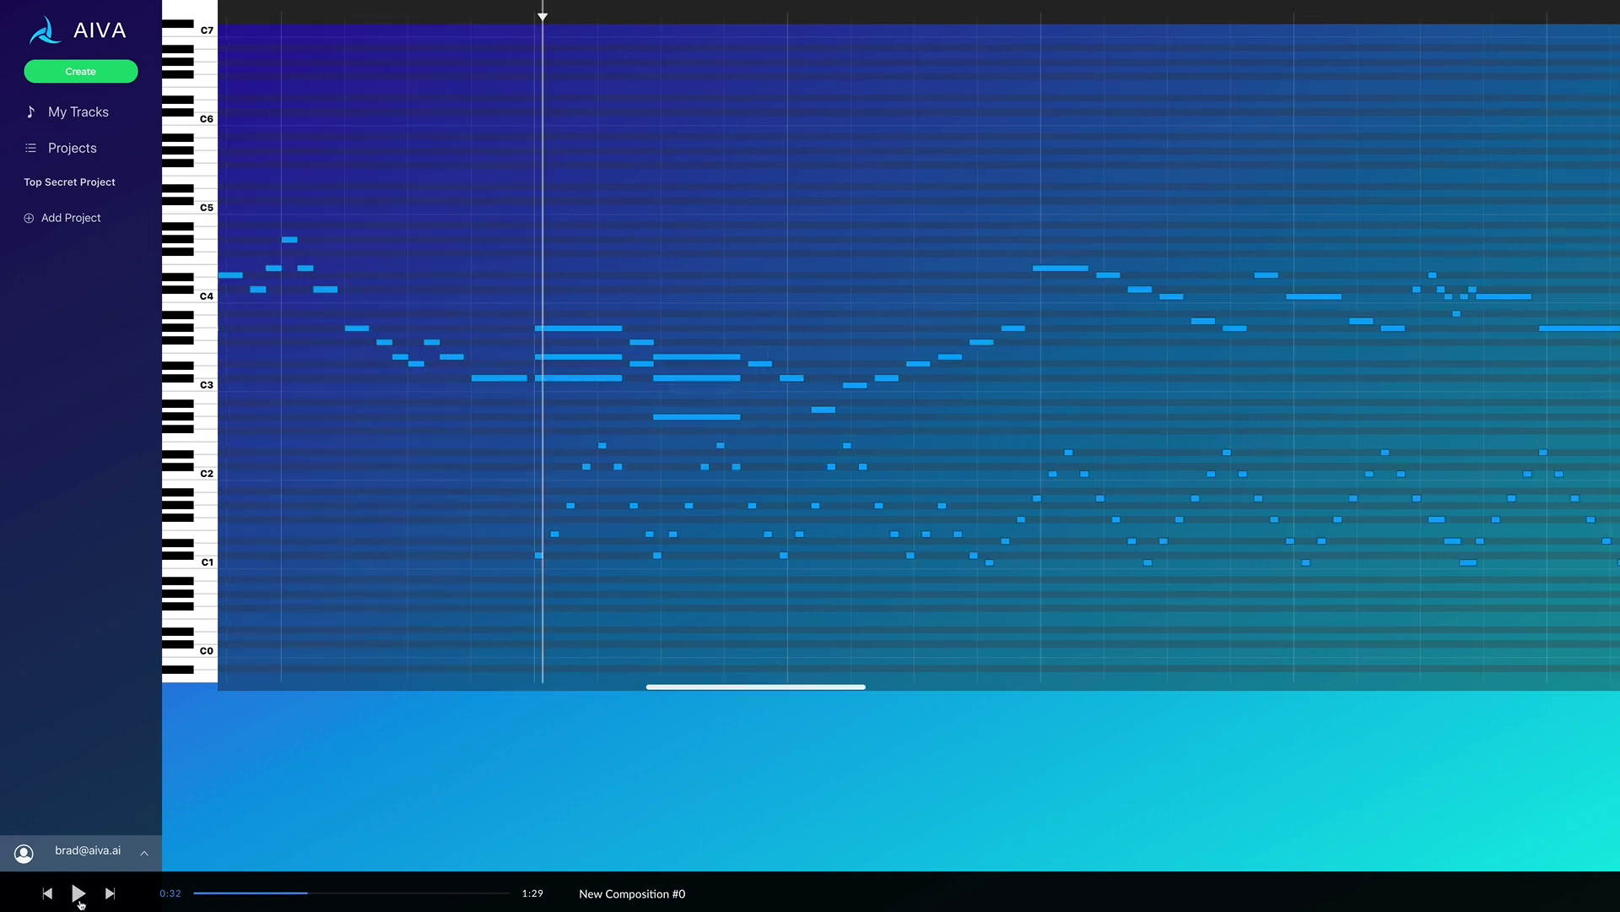
scroll(498, 414, left, 10)
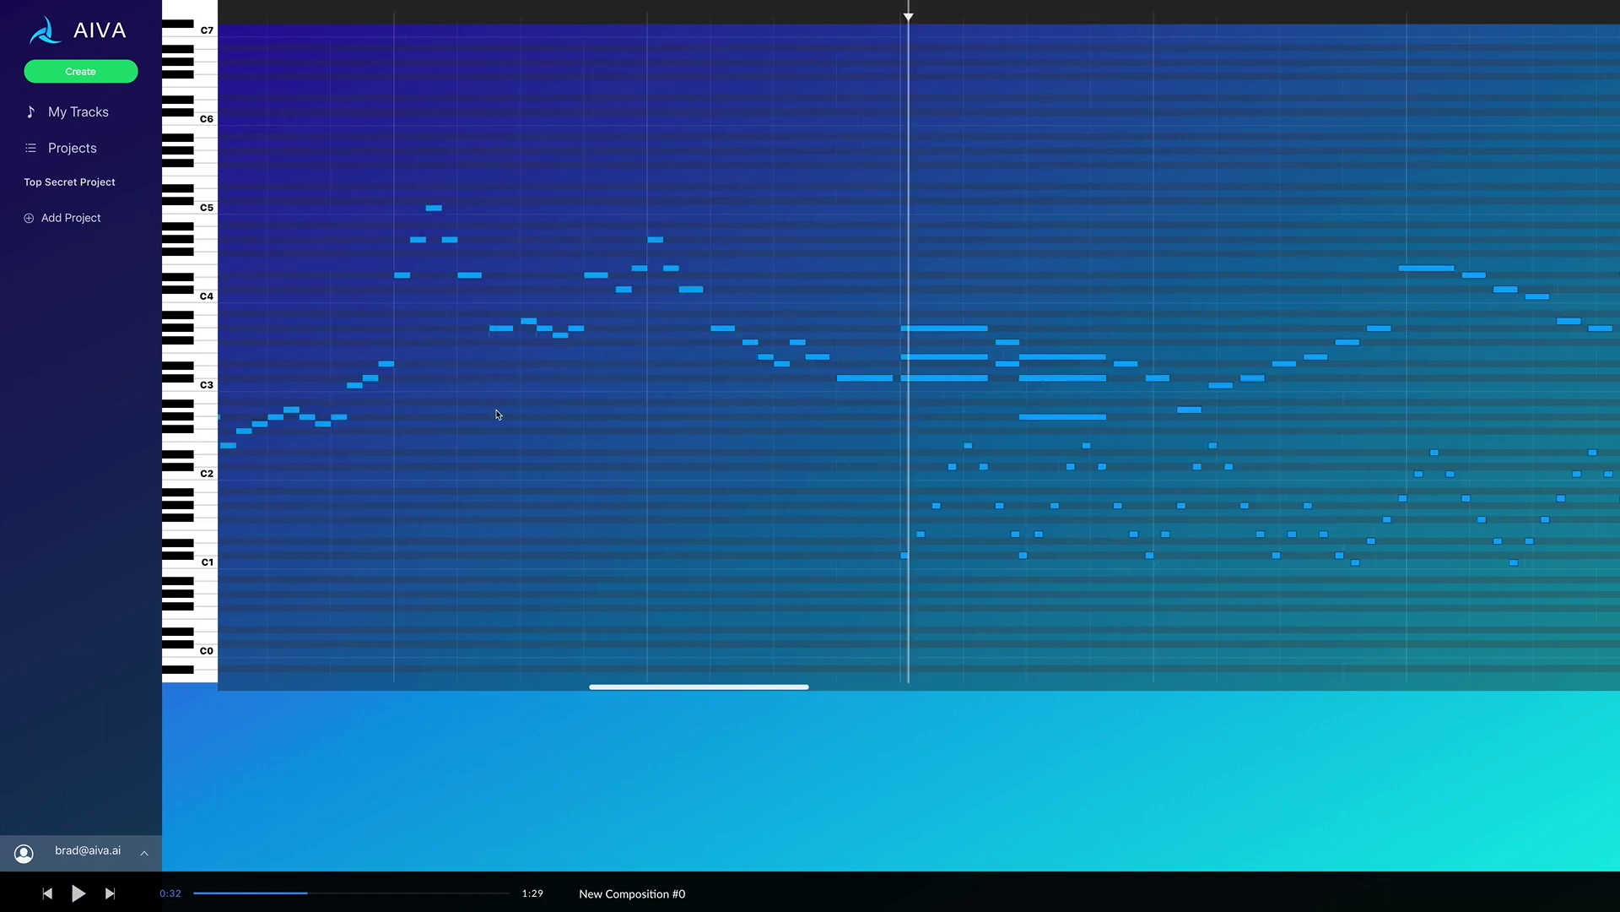
- Return to the track list and download New Composition #0 as a MIDI file
click(78, 114)
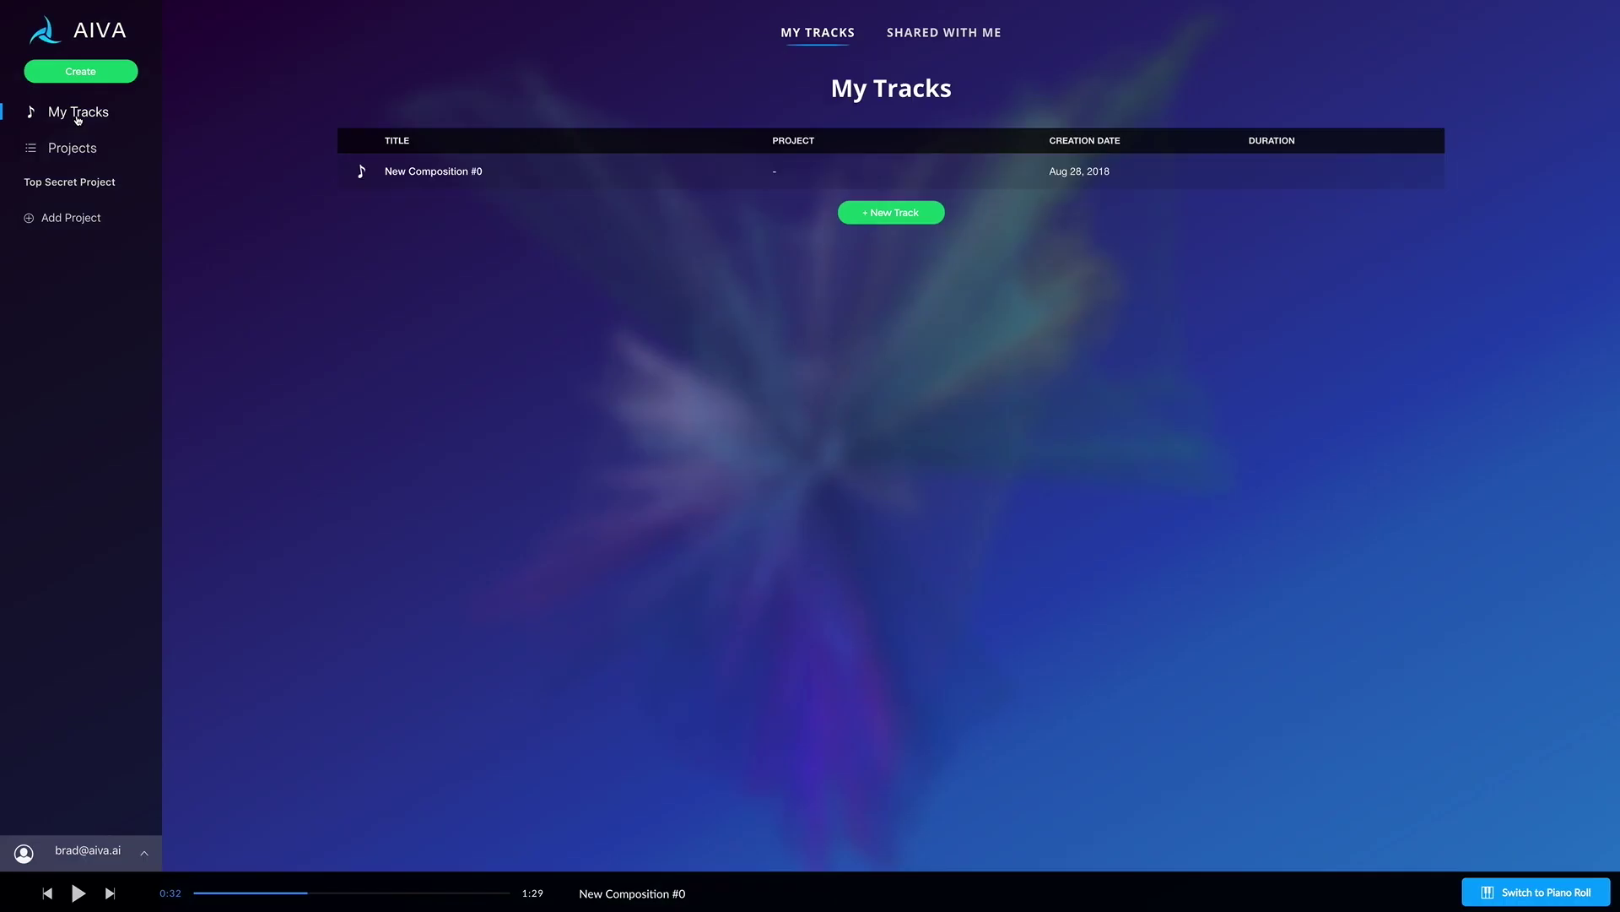
click(1419, 172)
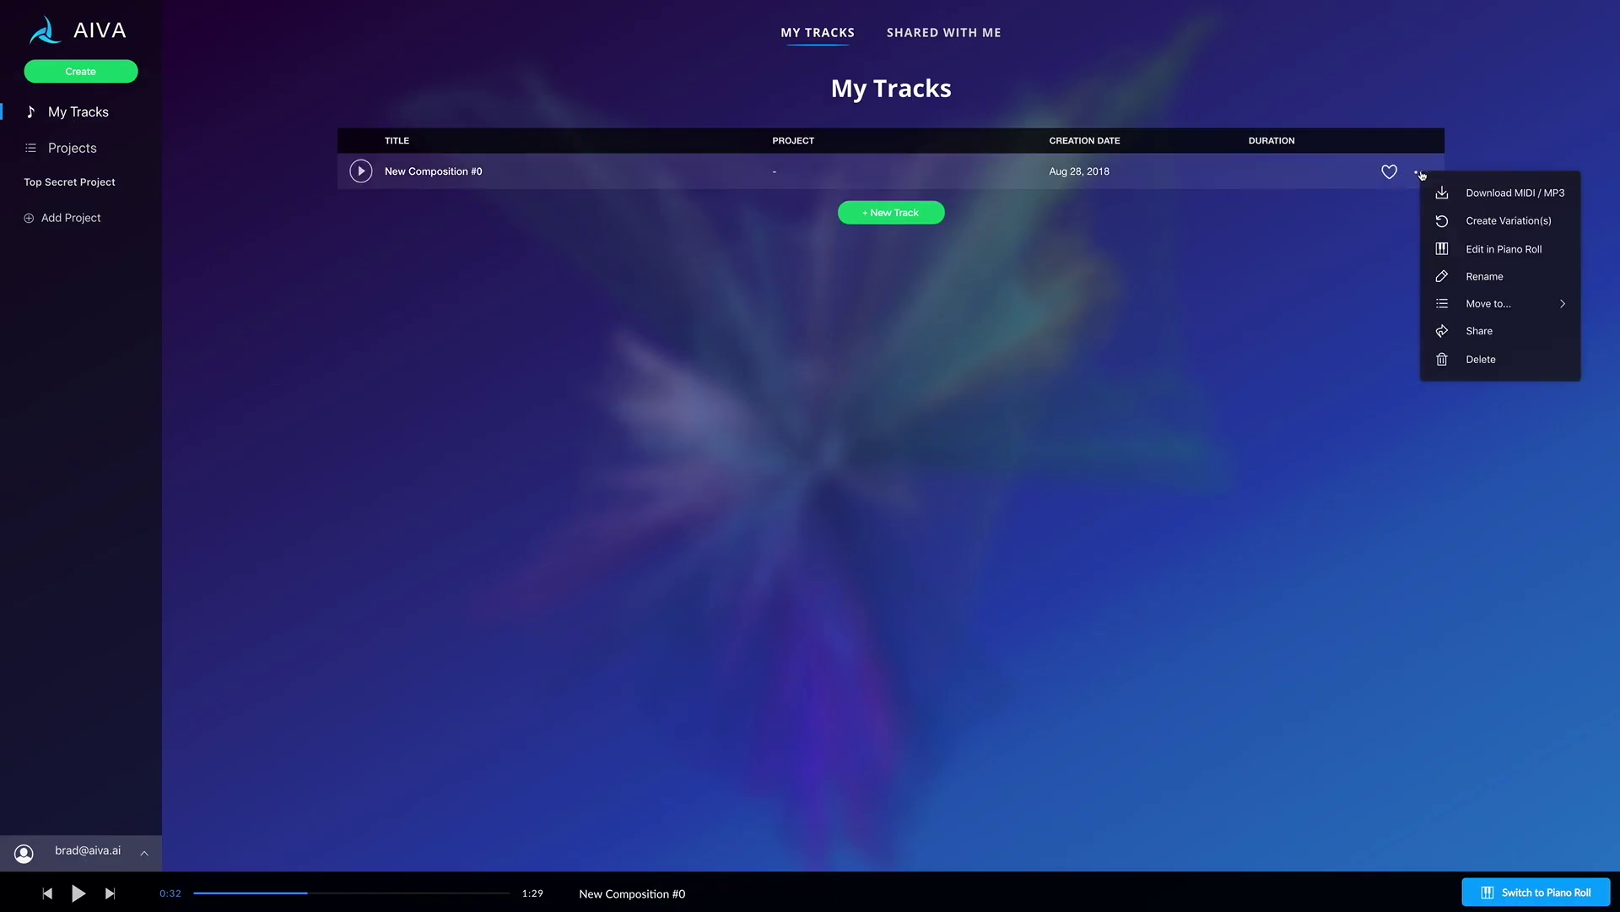
click(1484, 201)
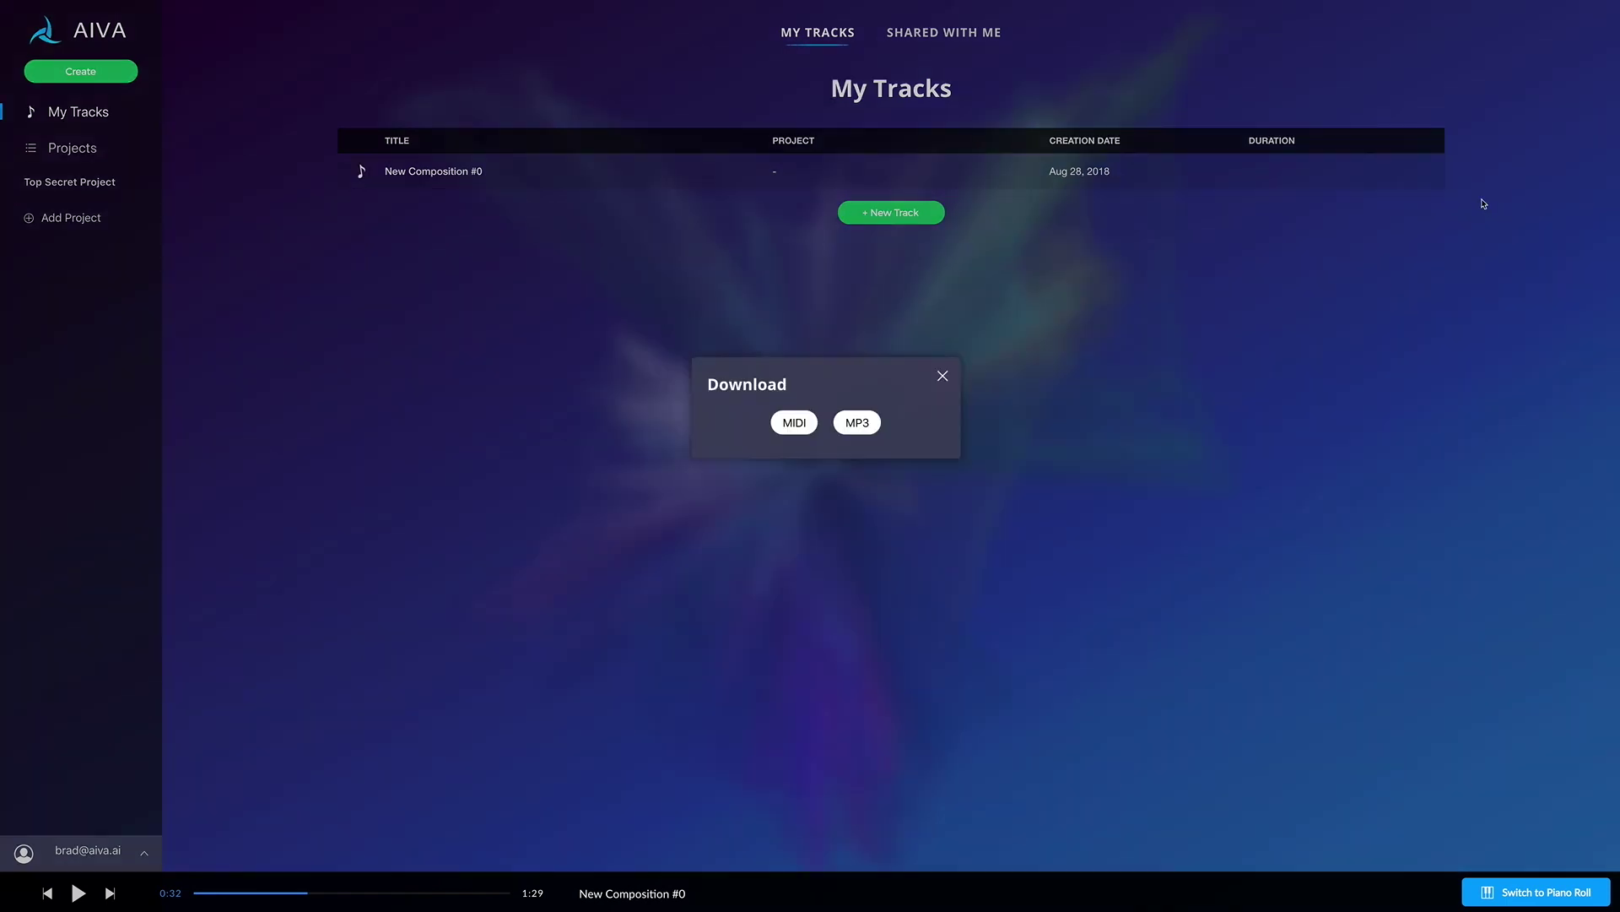
click(792, 424)
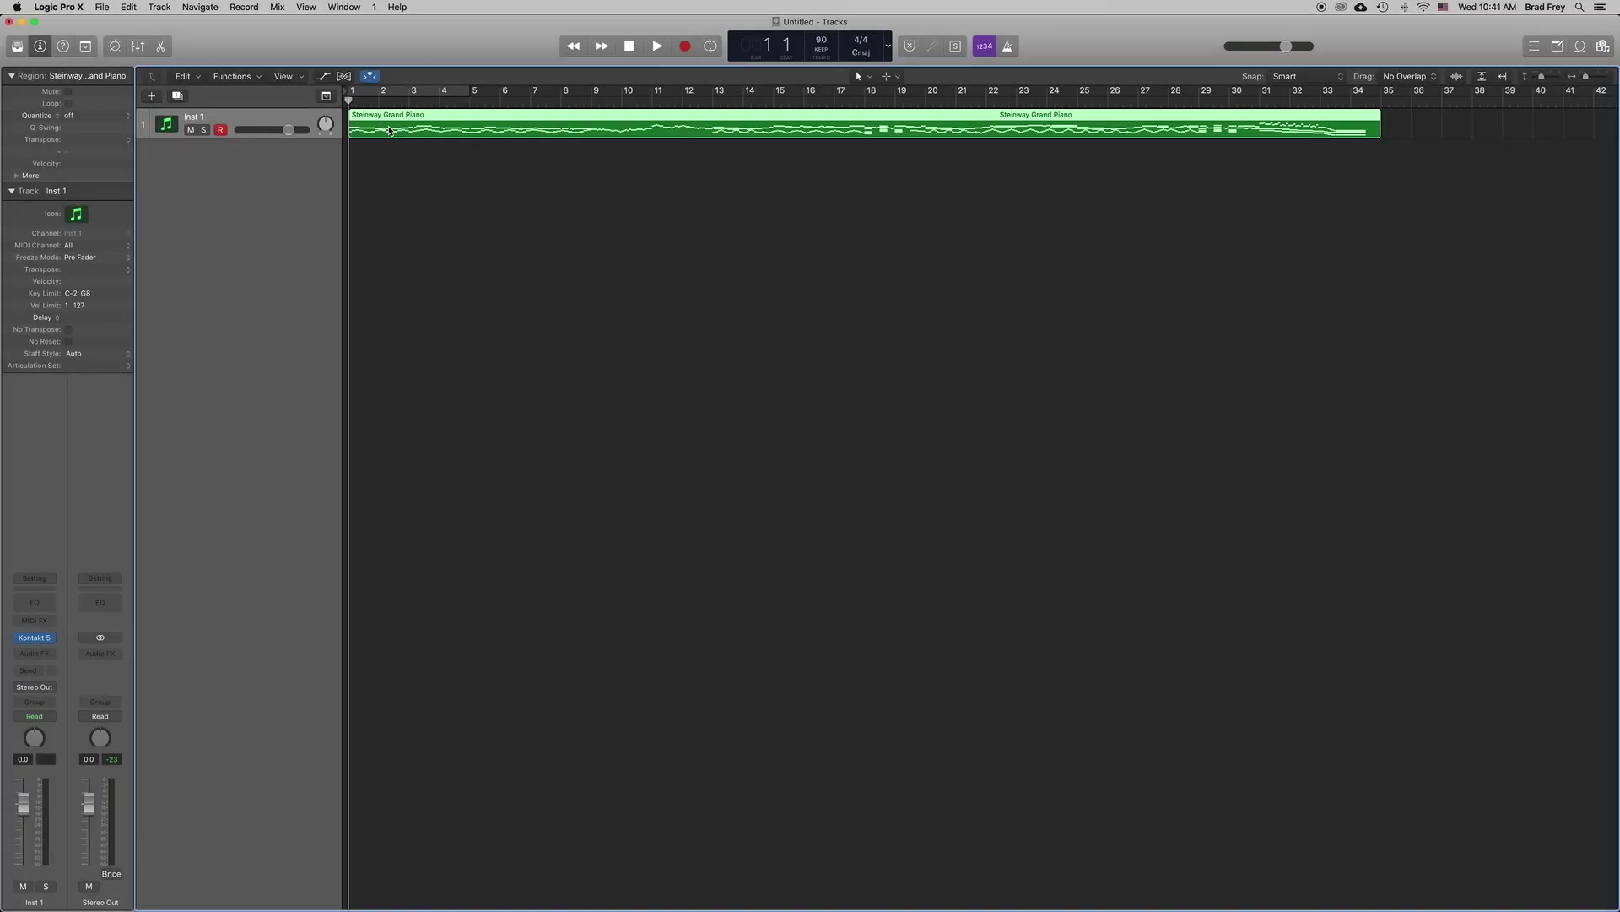
- Switch to Logic Pro X, show the Piano Roll, and set one constant tempo of 60, removing the tempo change near bar 32
key(p)
drag(461, 200, 461, 207)
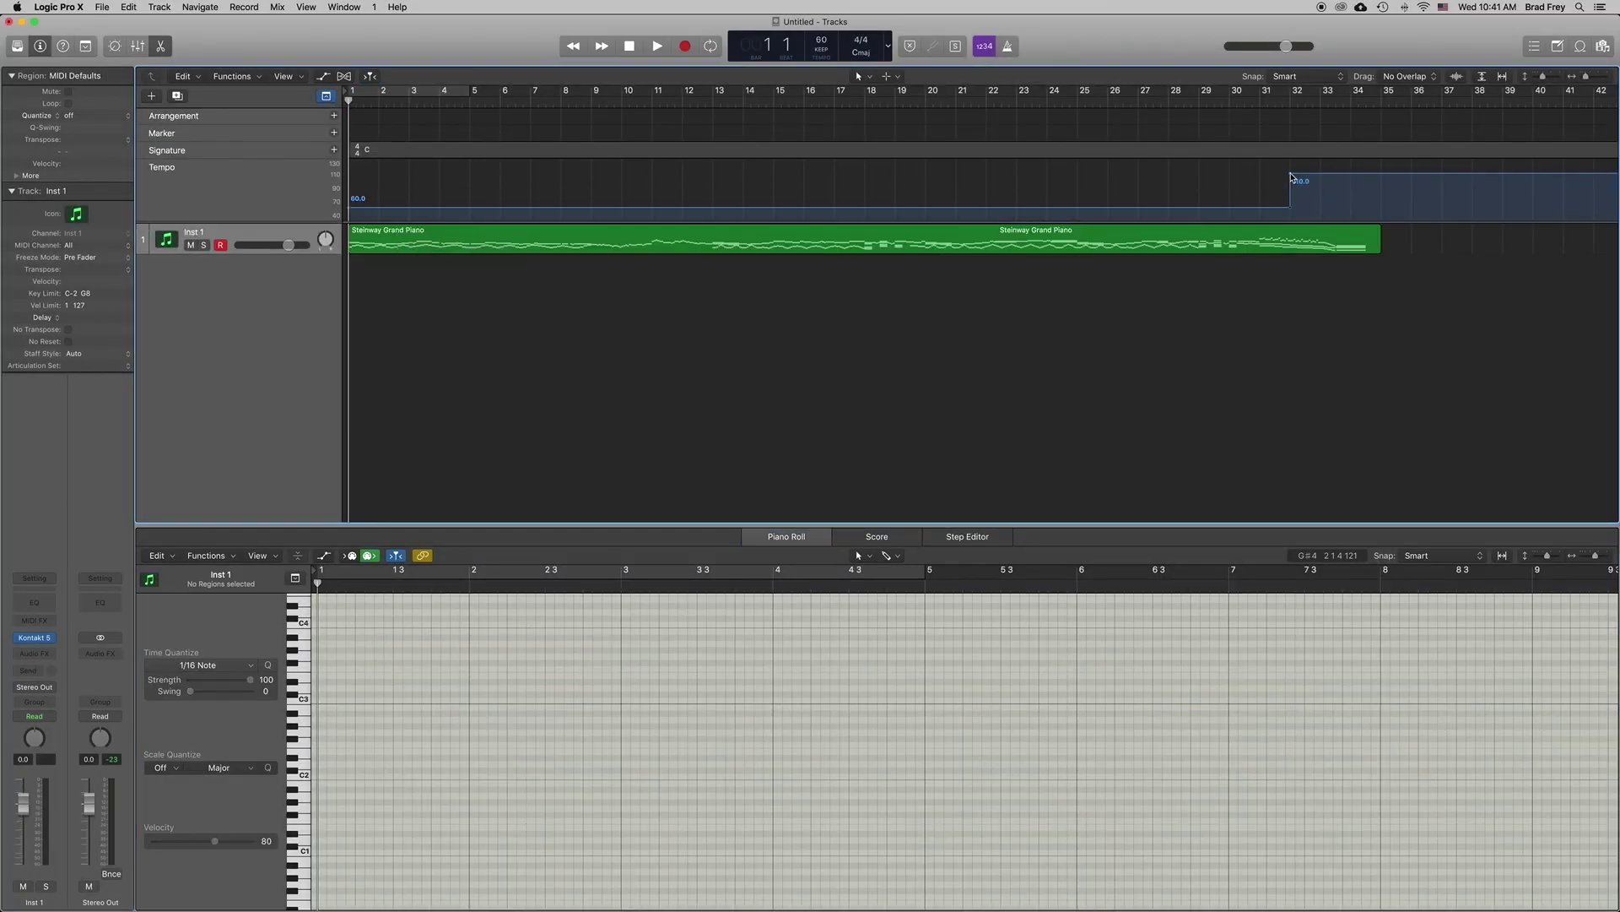
double_click(1292, 178)
- Add tempo points at bars 3, 5, 7 and 9 and curve the tempo downward to slow before each one
click(411, 200)
click(473, 200)
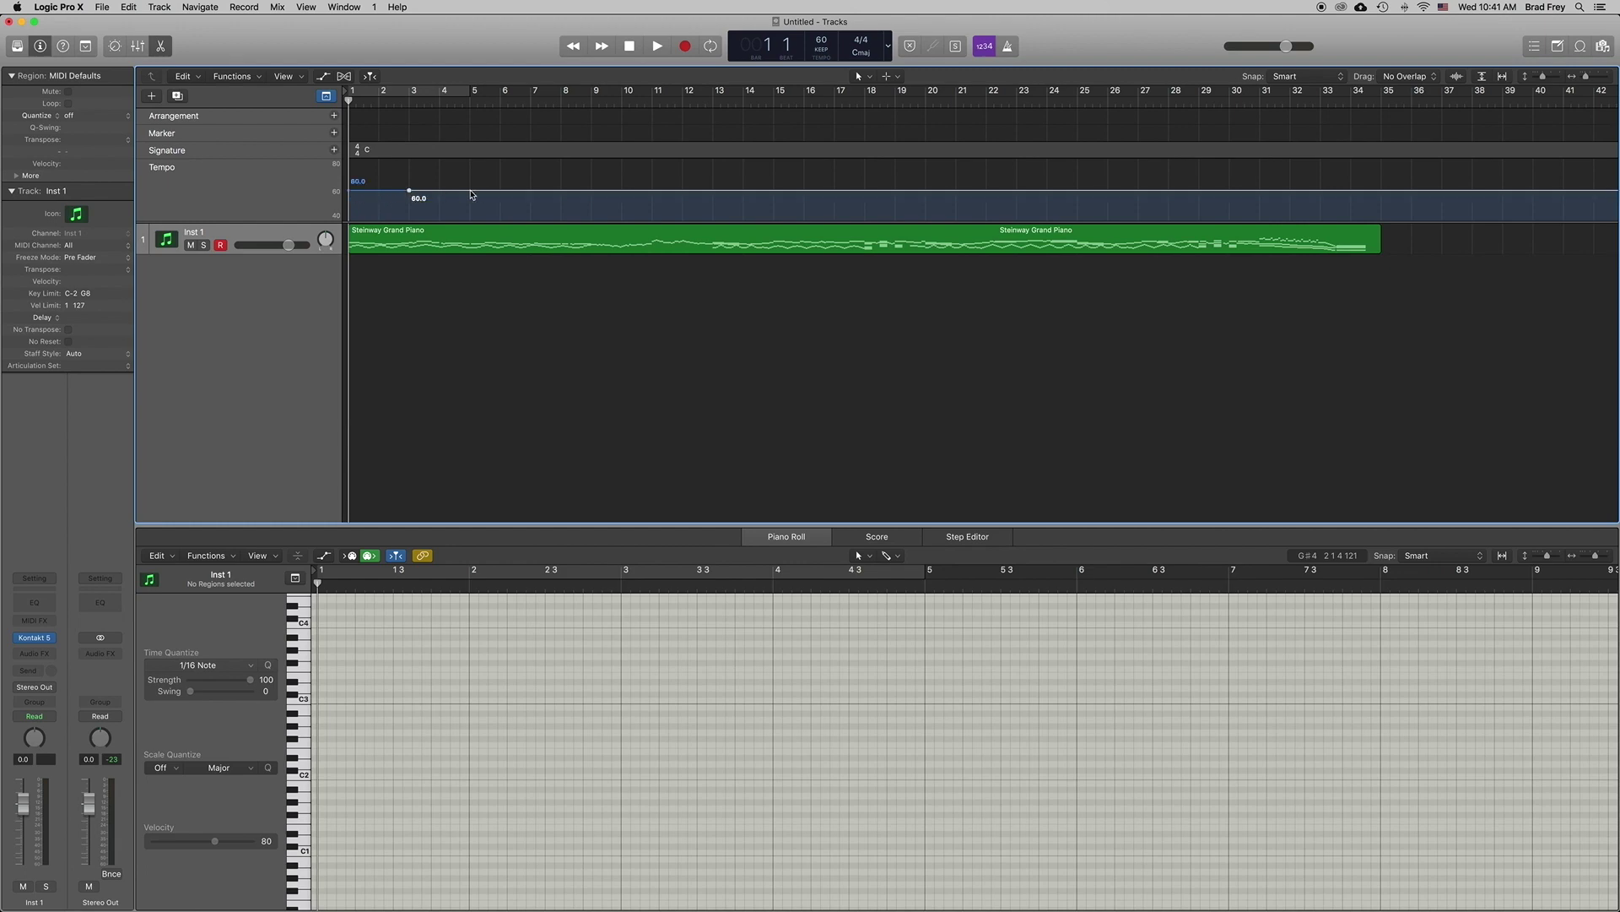
click(539, 202)
click(591, 194)
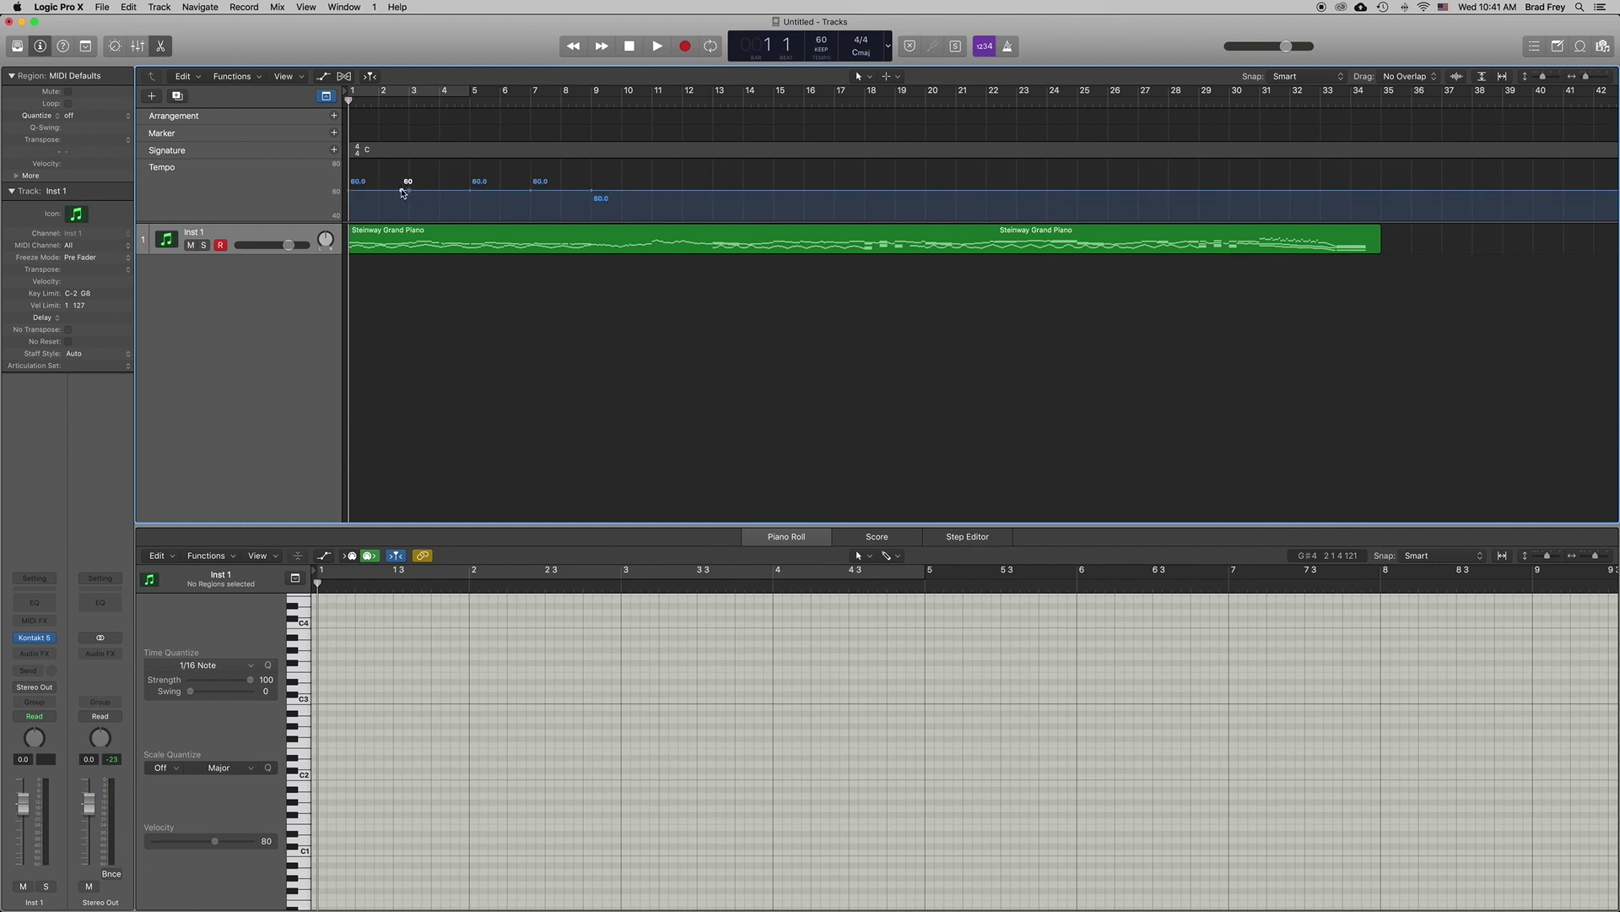
drag(395, 194, 523, 206)
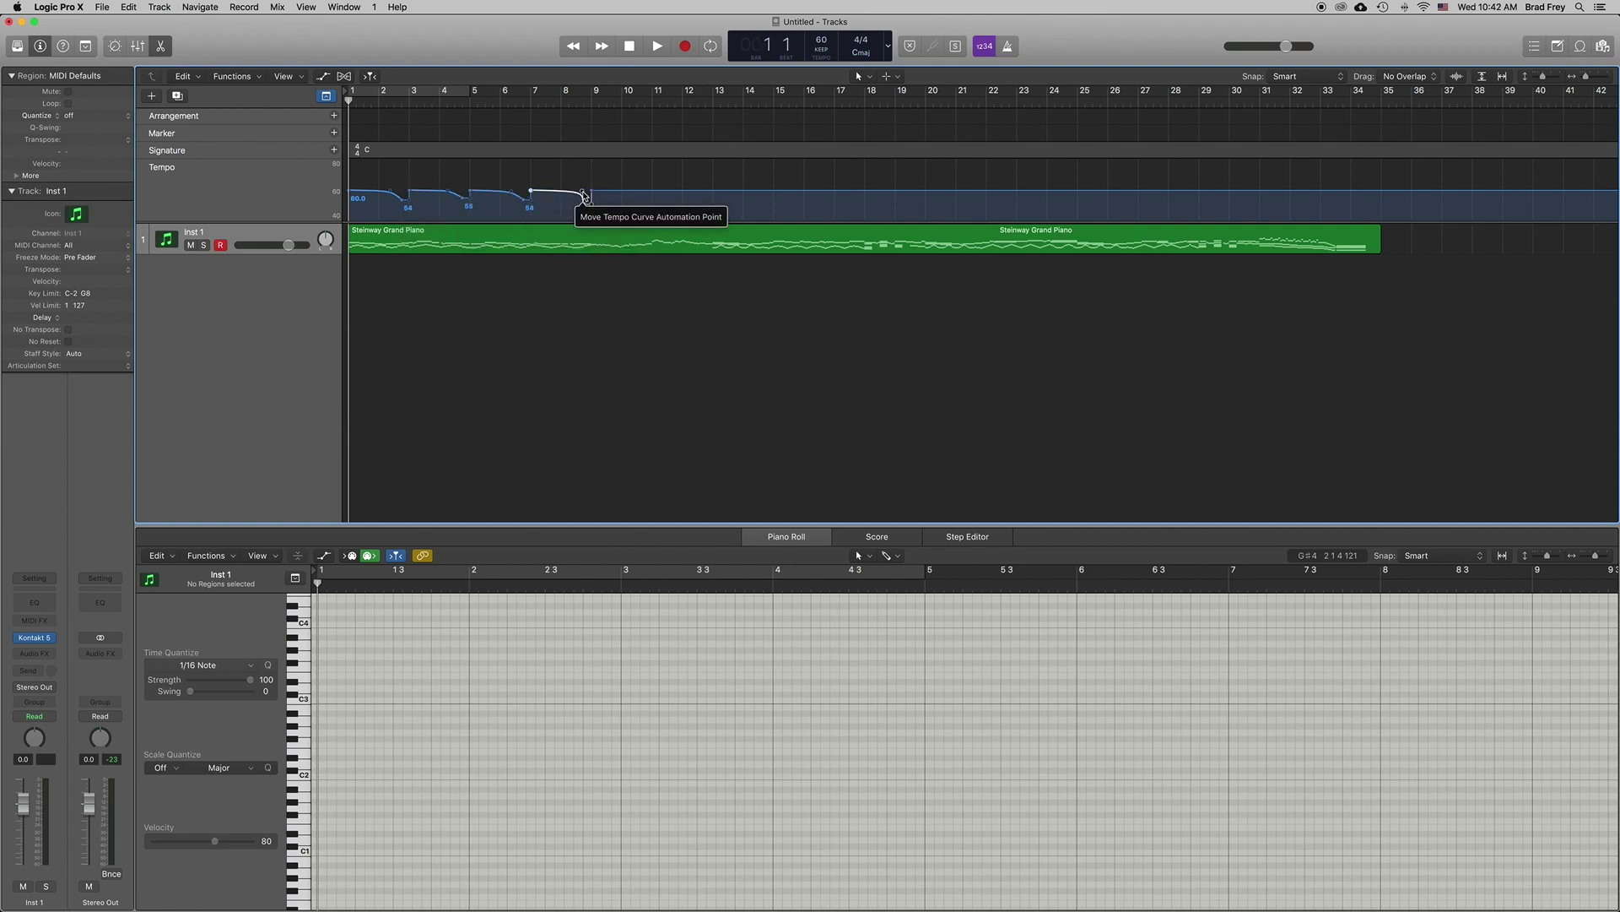
drag(532, 193, 533, 211)
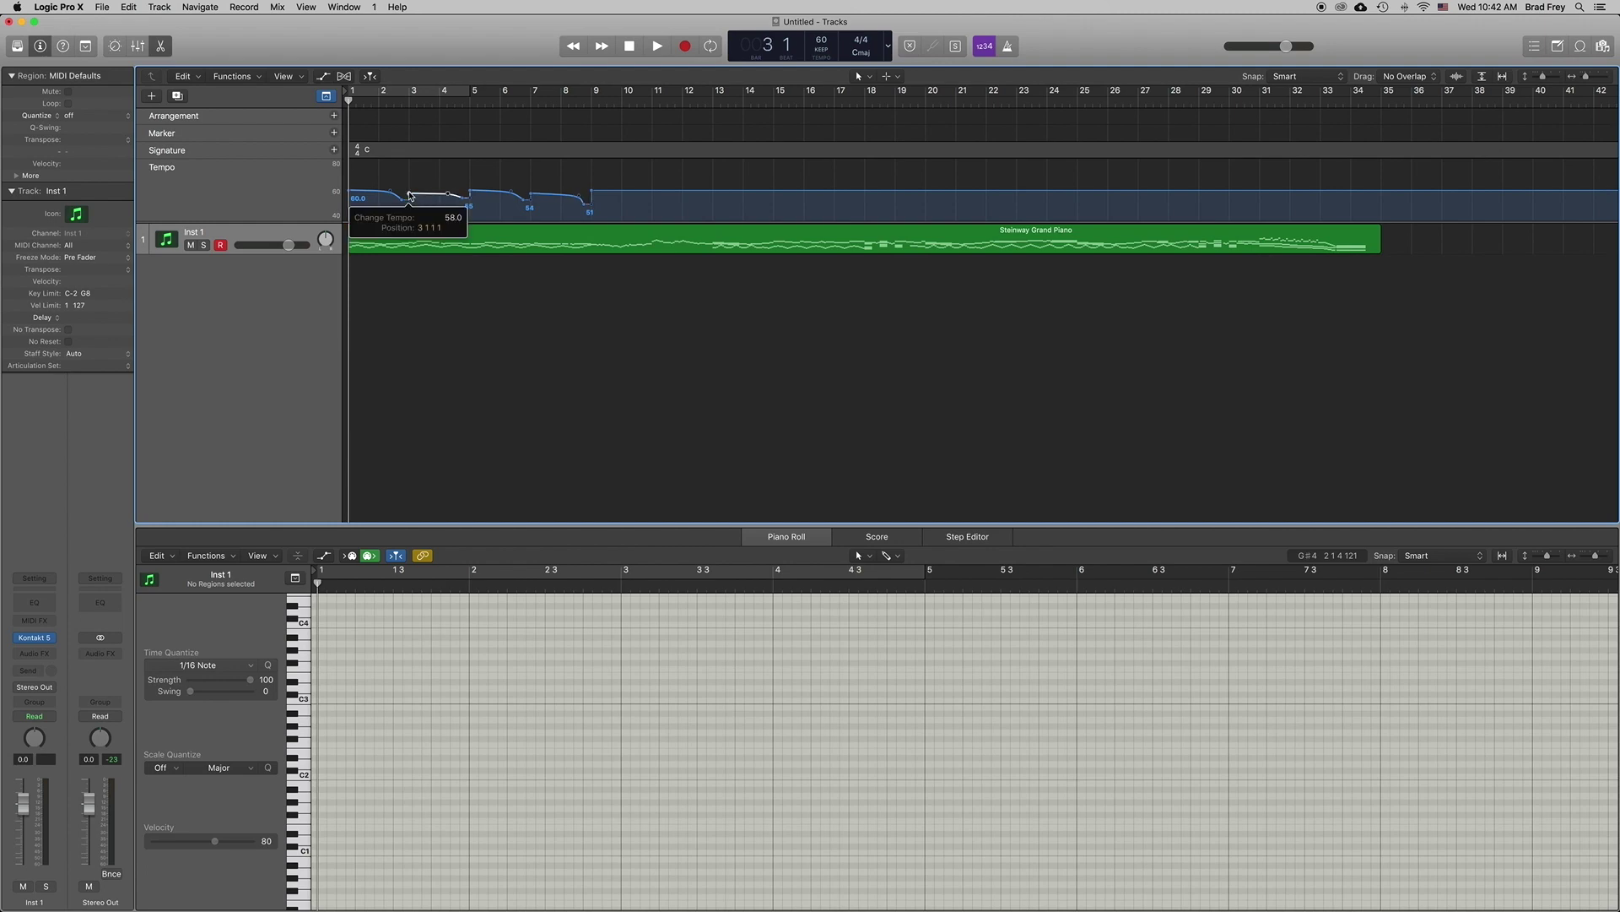
- Lower the note velocities in bars 1 to 8 of the Steinway Grand Piano region, taking the bass notes down to 20
click(481, 244)
drag(214, 841, 180, 841)
scroll(397, 838, up, 1)
drag(326, 760, 604, 886)
scroll(604, 878, down, 2)
drag(712, 615, 1124, 880)
drag(1181, 735, 1517, 864)
drag(180, 841, 169, 841)
scroll(651, 760, up, 3)
click(651, 760)
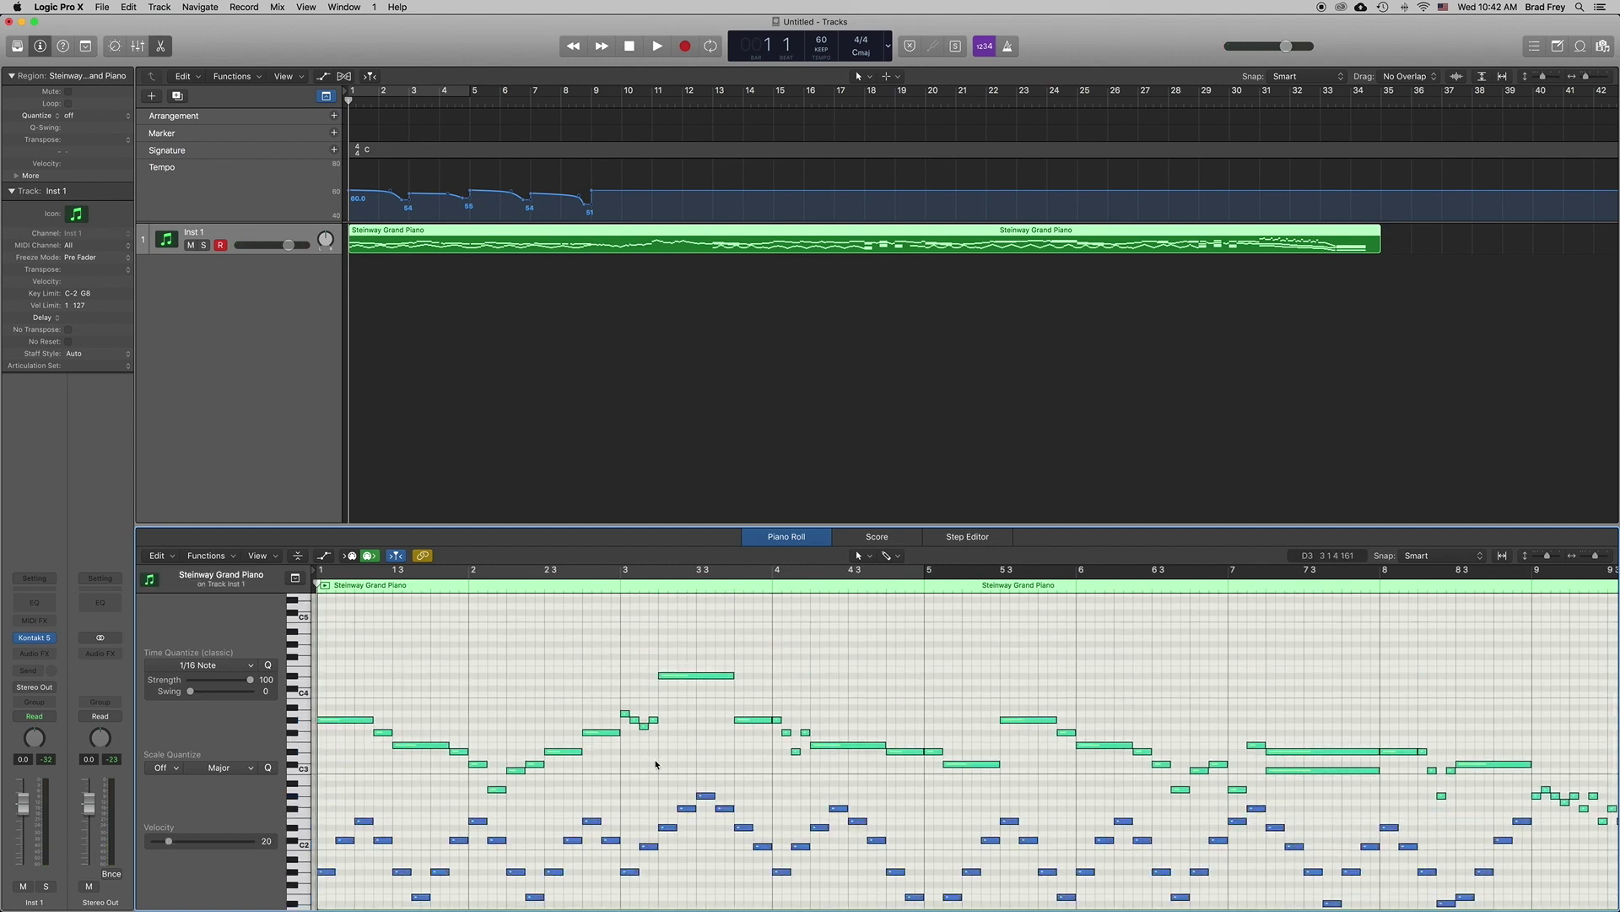
- Set the run of notes in bars 9 and 10 to velocity 18 and shape their note velocity into a rising ramp towards bar 11
scroll(590, 692, right, 10)
drag(507, 714, 809, 878)
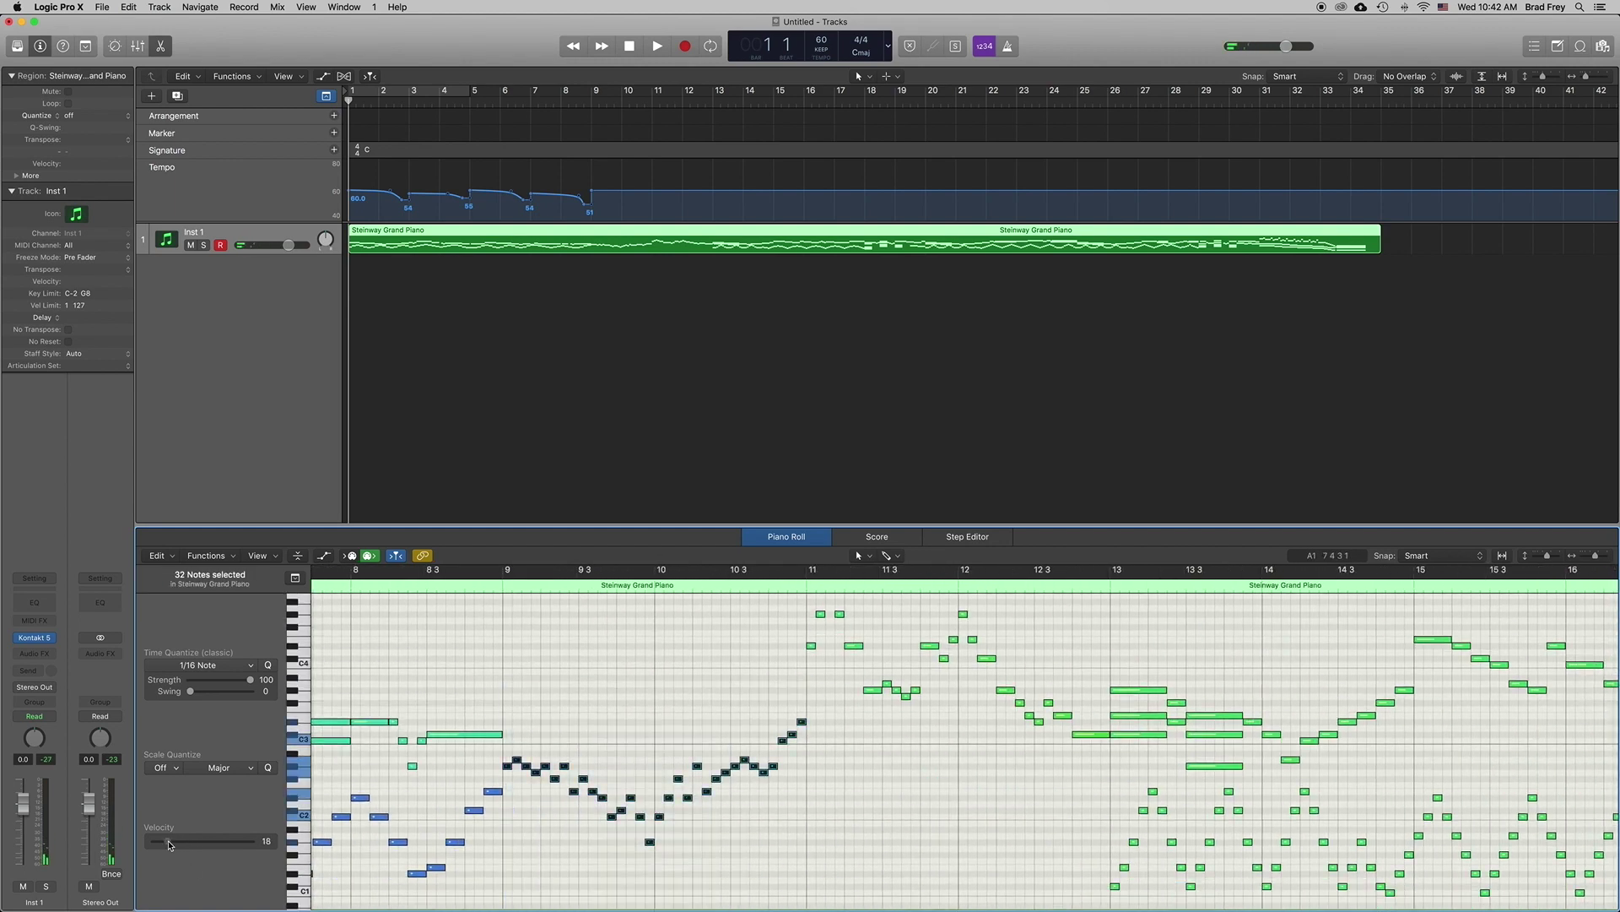
click(324, 556)
click(302, 798)
click(354, 894)
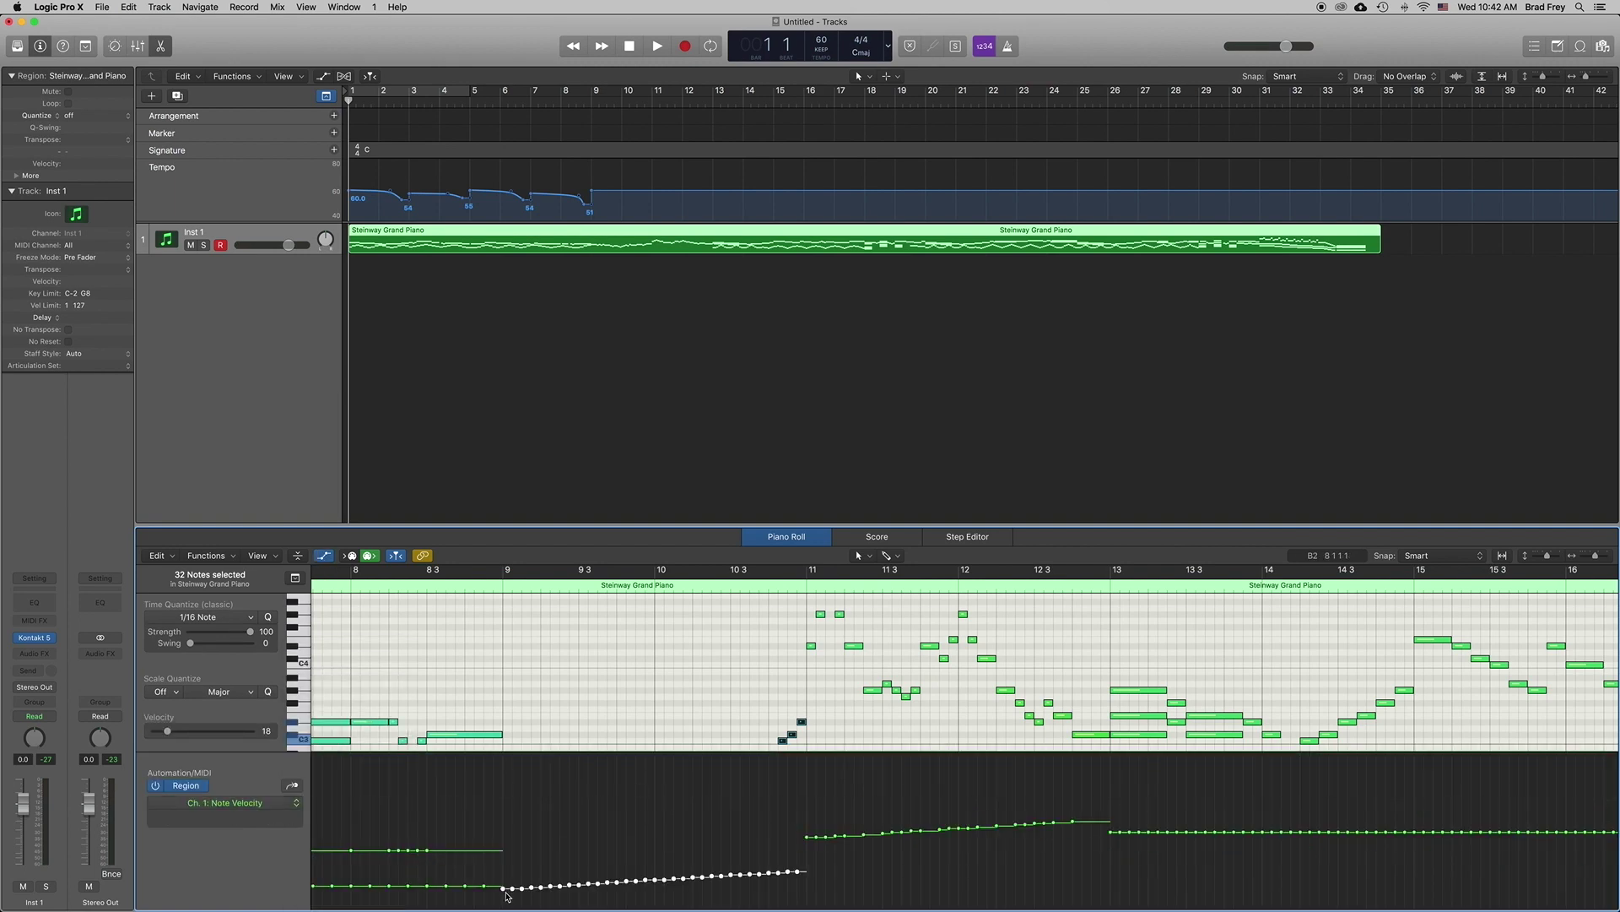
drag(505, 889, 804, 845)
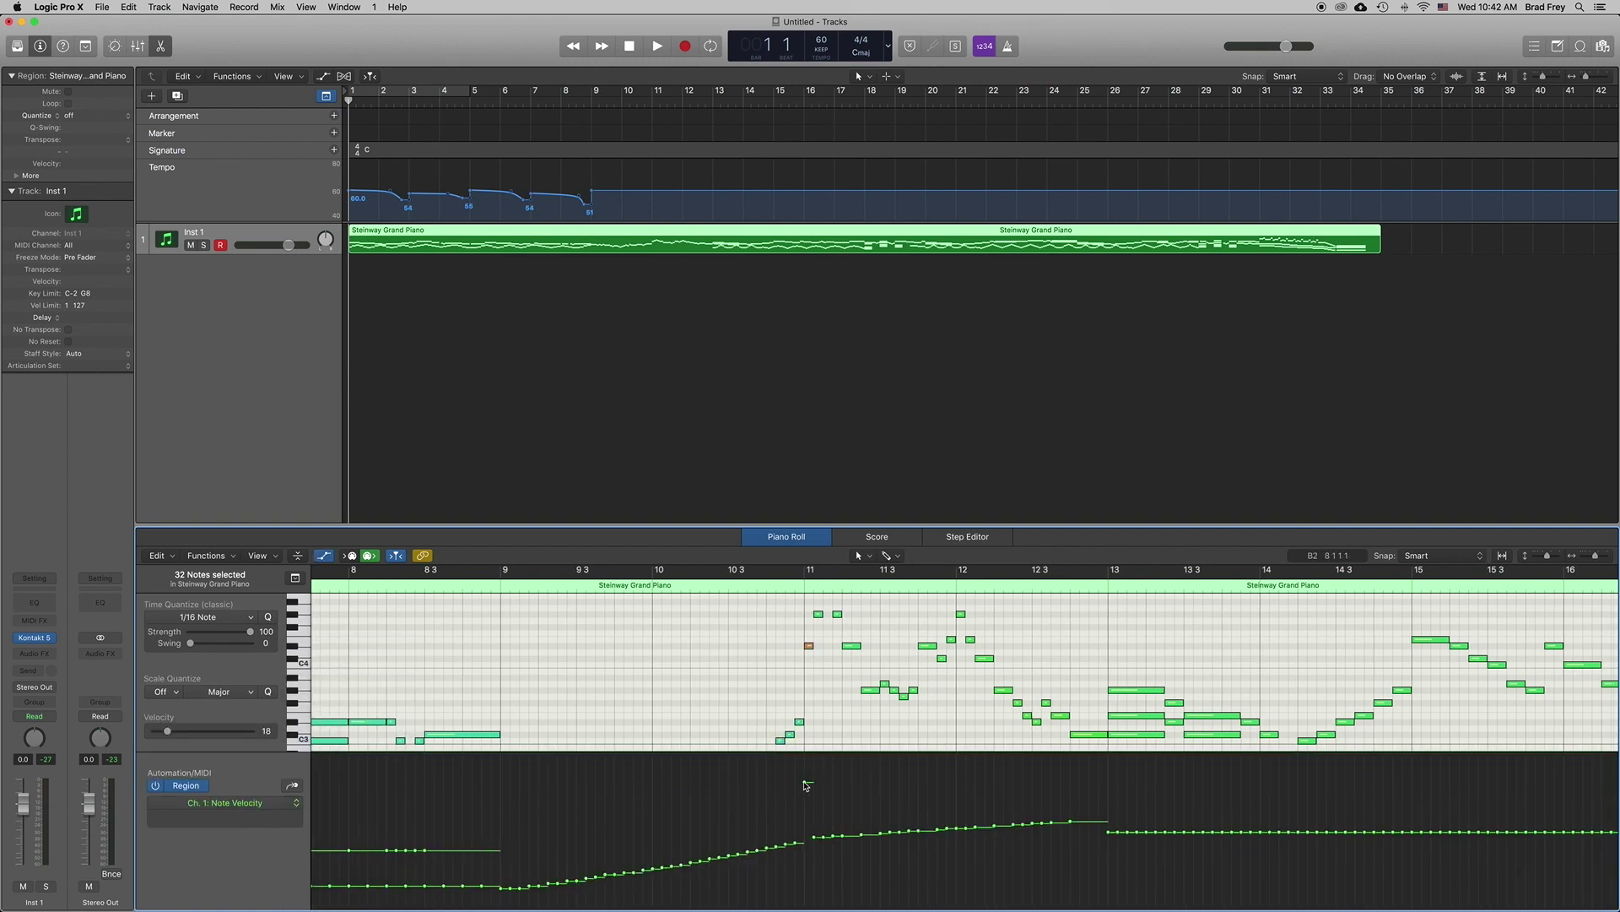
- Play the piece from the beginning with the automation lane hidden, following the notes, and stop playback
key(space)
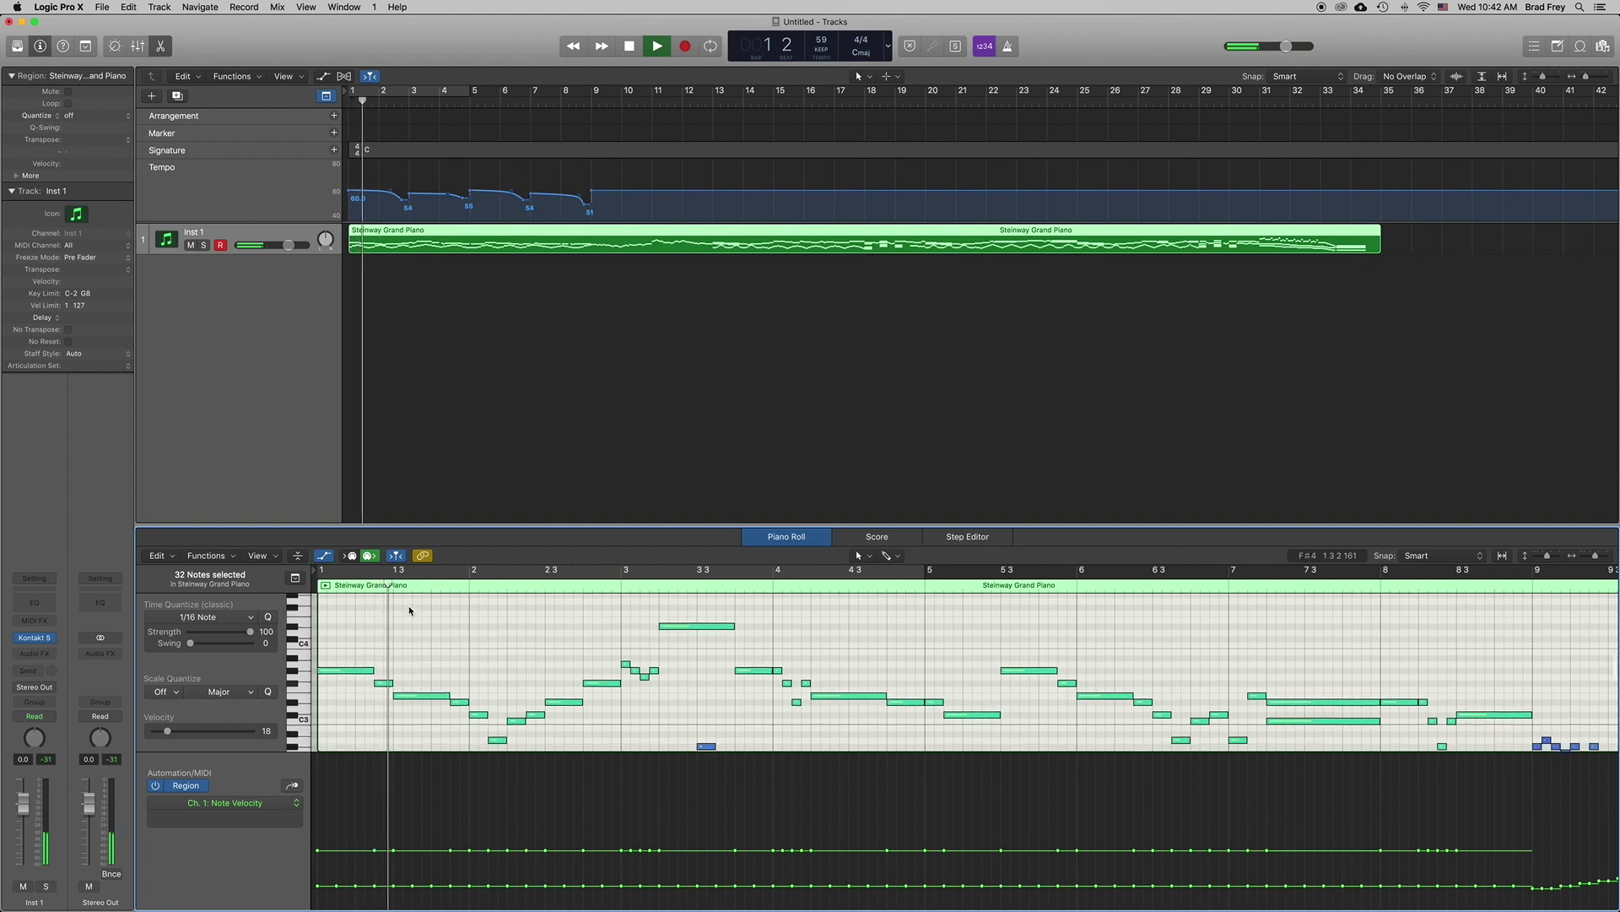
key(a)
scroll(584, 700, up, 2)
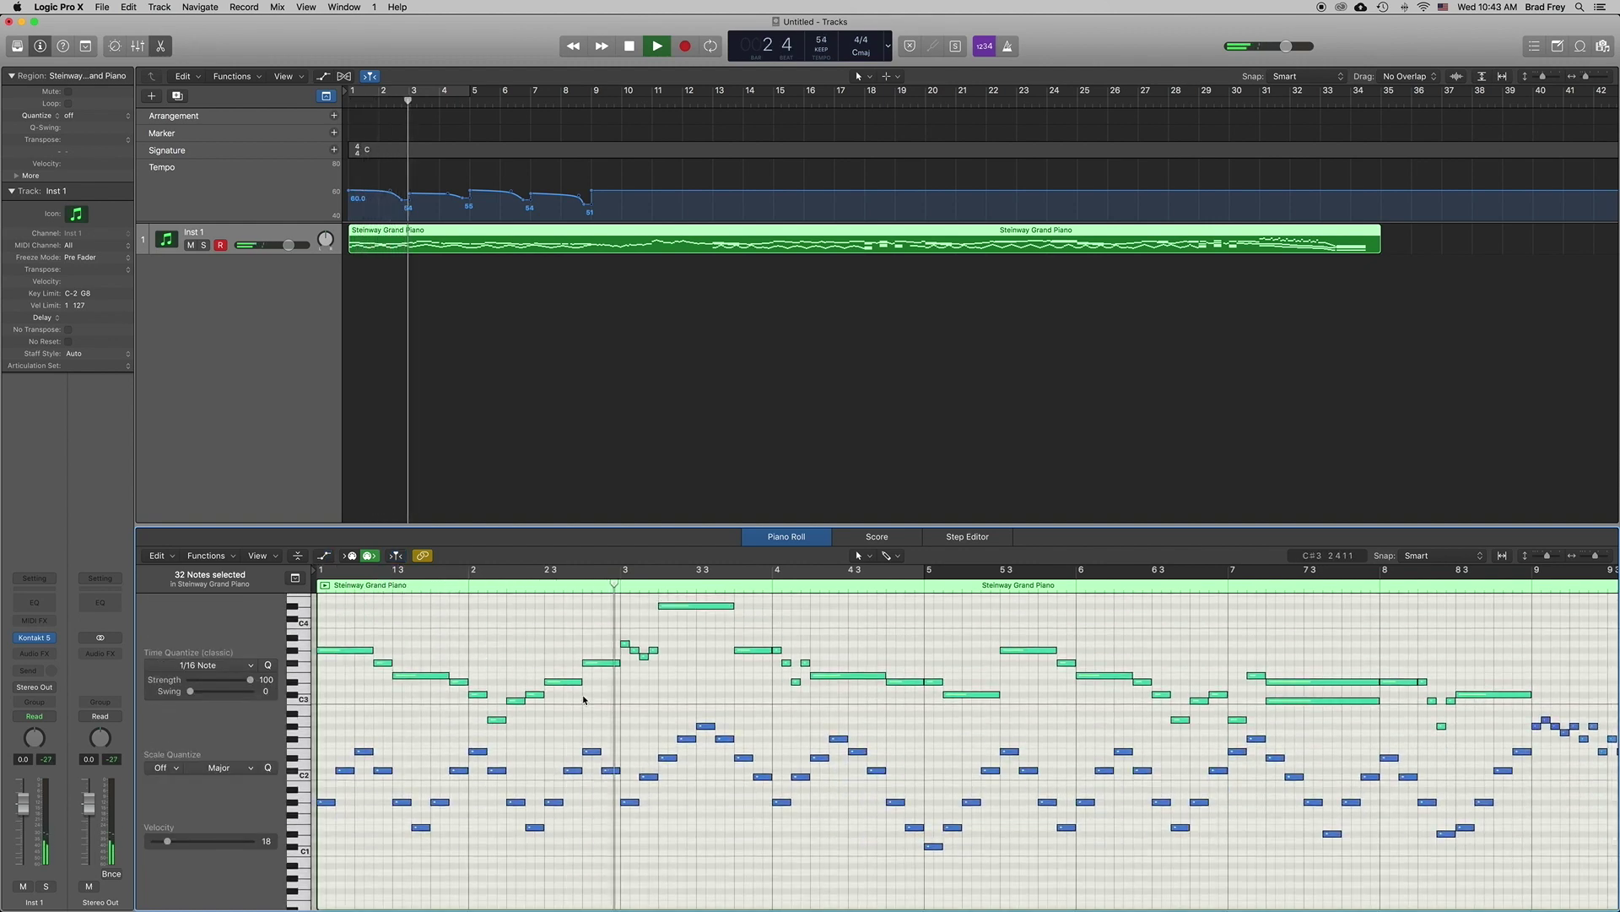
key(space)
- Raise the tempo curve over the opening bars, starting at 64, and play the passage back
drag(409, 204, 546, 201)
click(634, 49)
click(658, 45)
click(607, 239)
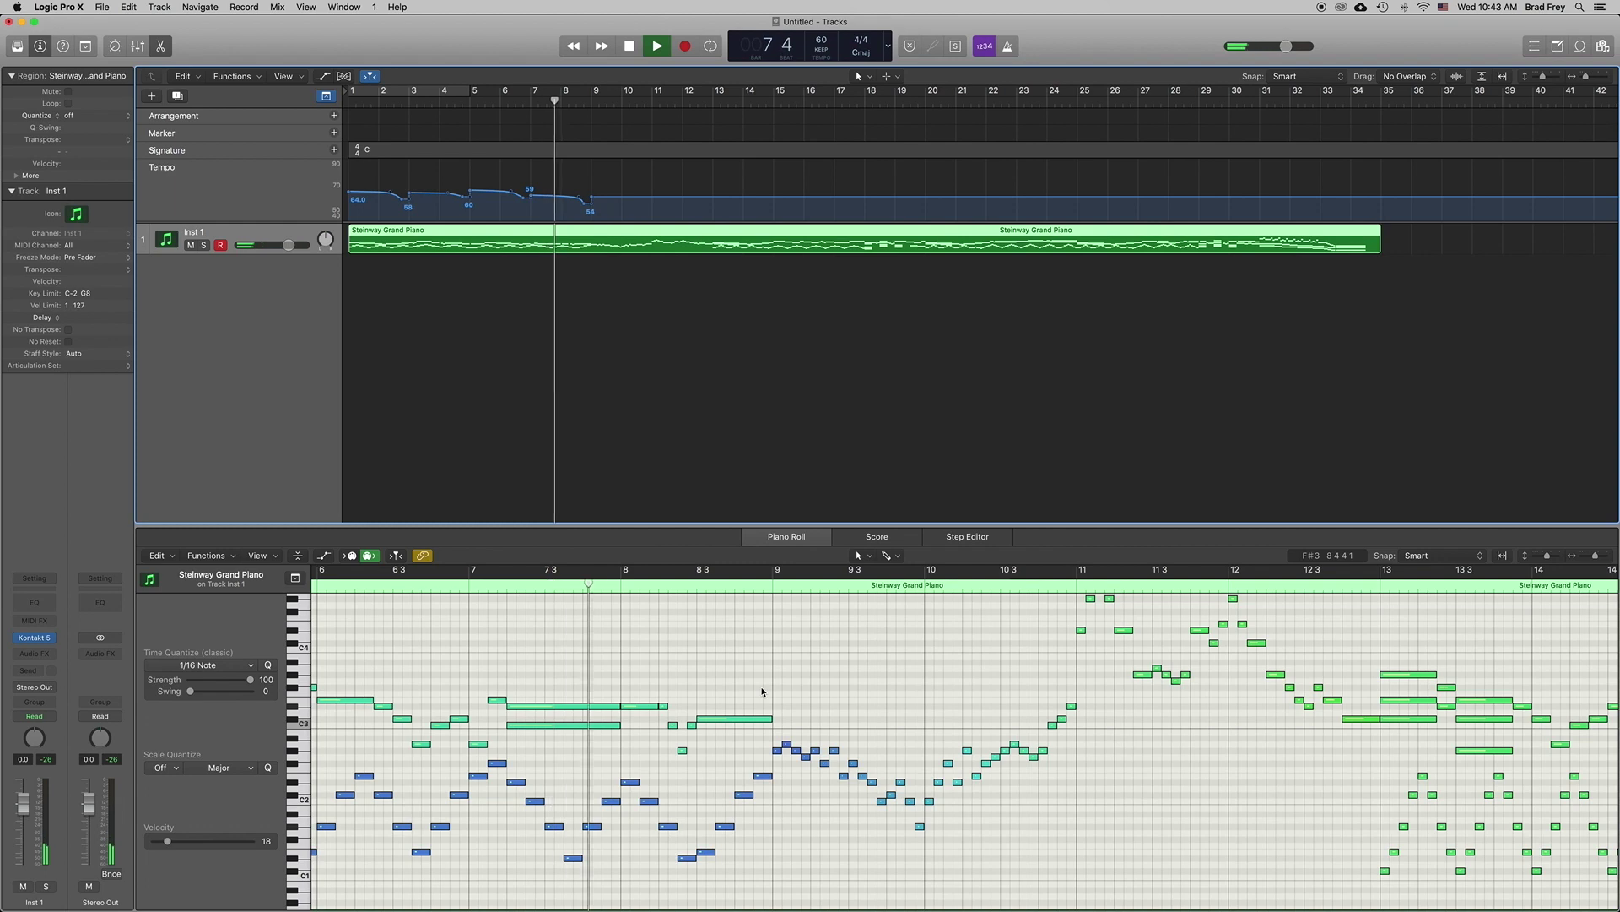
key(space)
- Show the region's Ch. 1 Sustain automation and set it to 0 from bar 1 and 127 from bar 9
key(a)
click(290, 804)
click(306, 704)
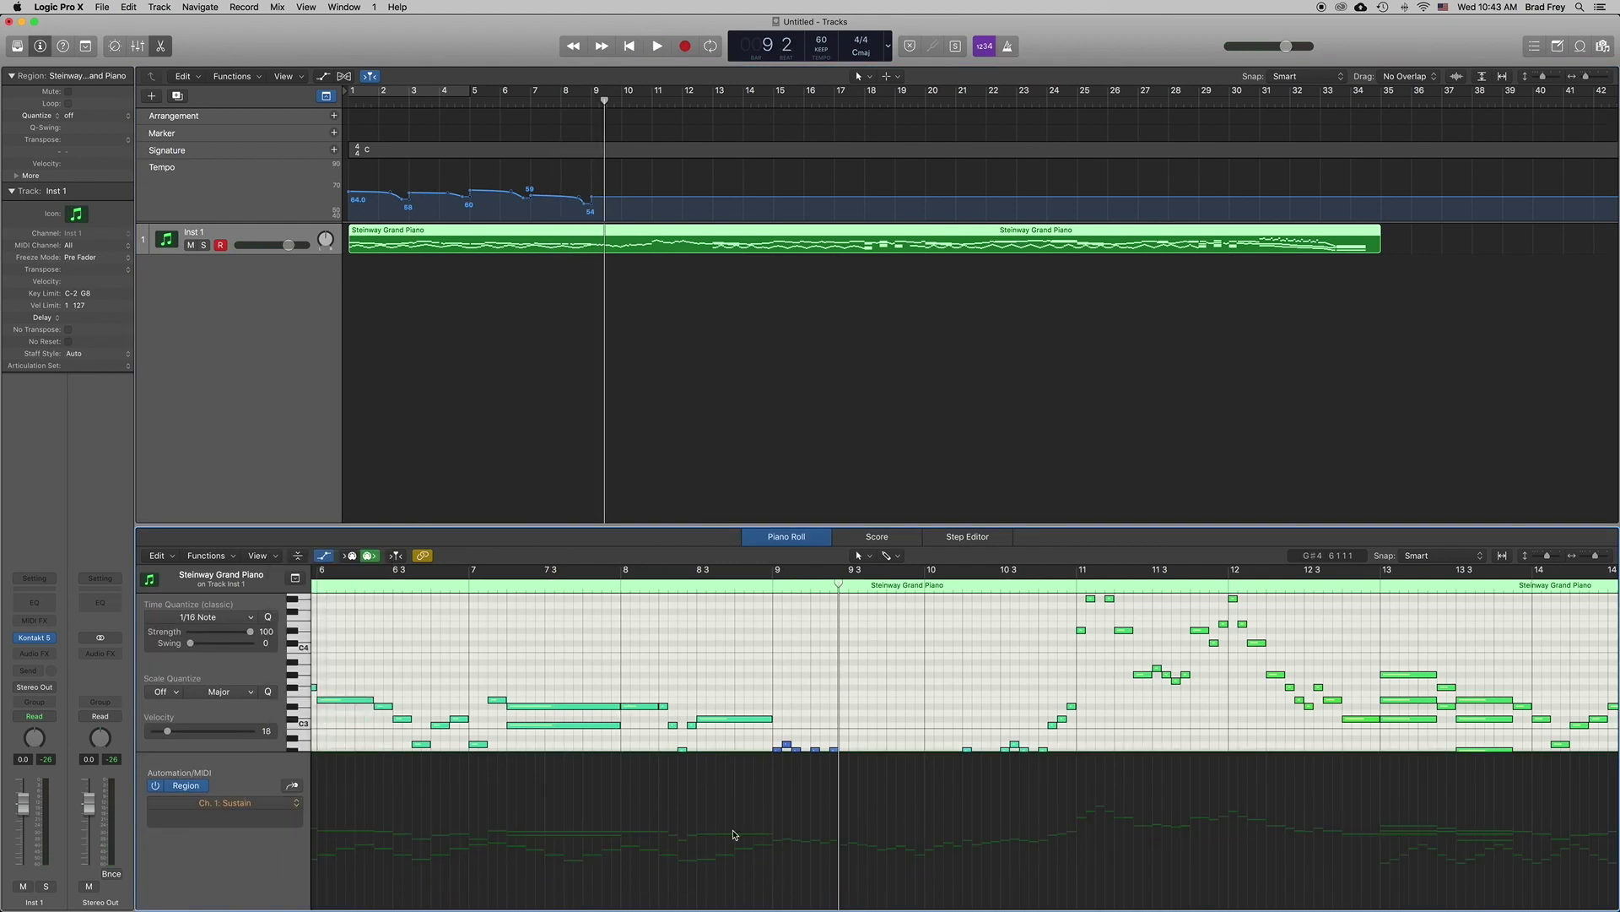
key(Return)
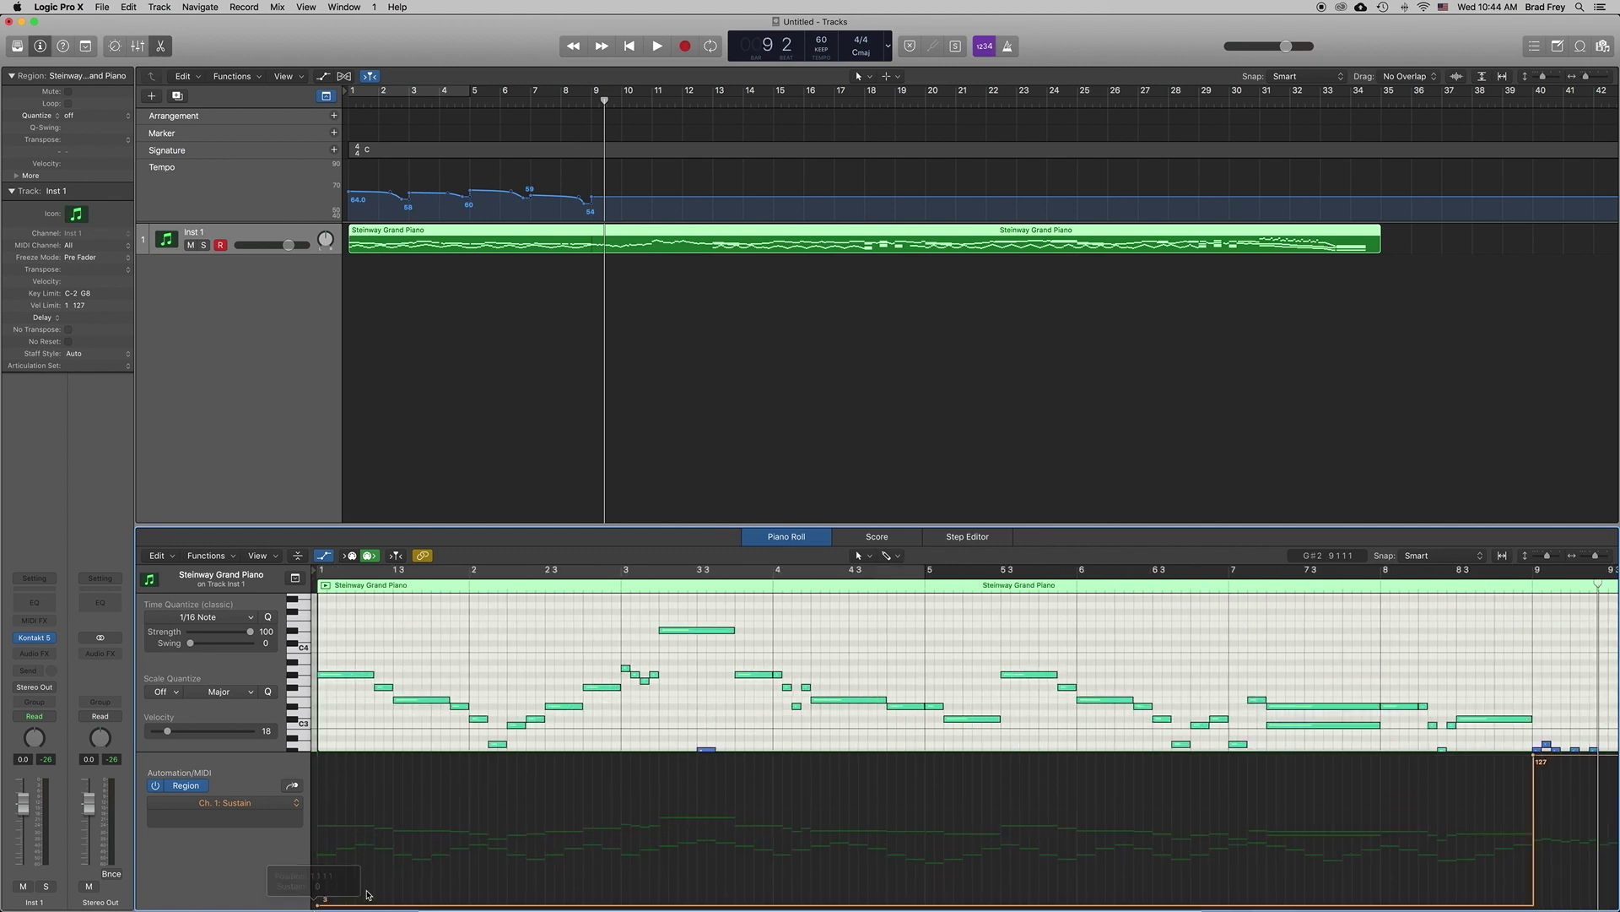
- Add a brief sustain pedal release just before bar 10 and continue the pedal changes towards bar 11
scroll(766, 709, right, 13)
scroll(767, 709, down, 2)
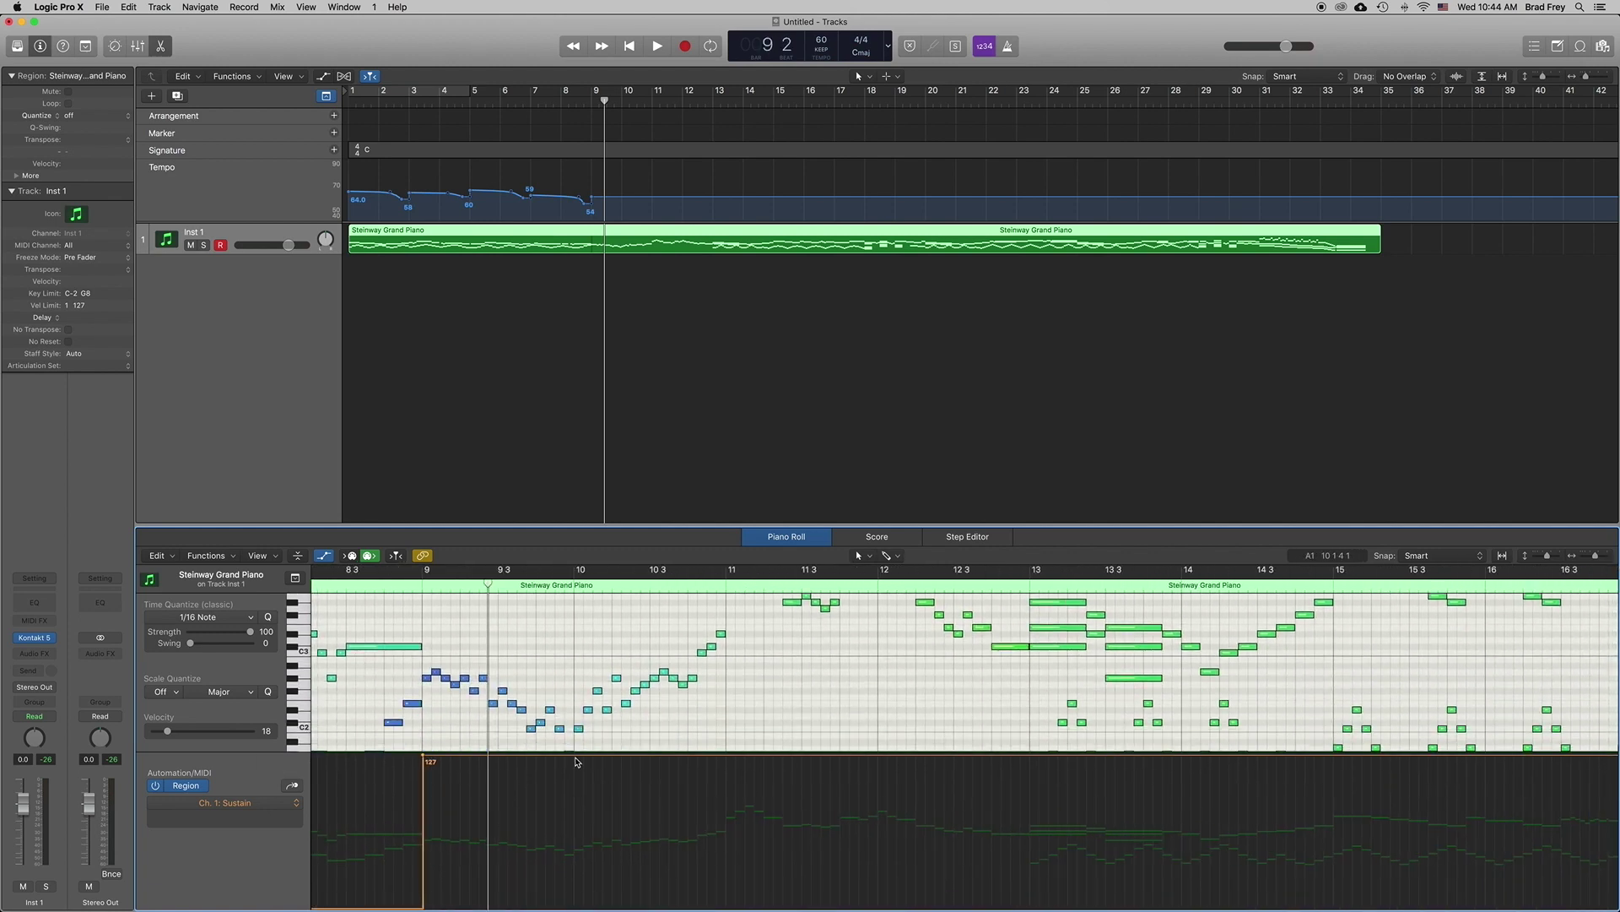
click(576, 761)
click(582, 901)
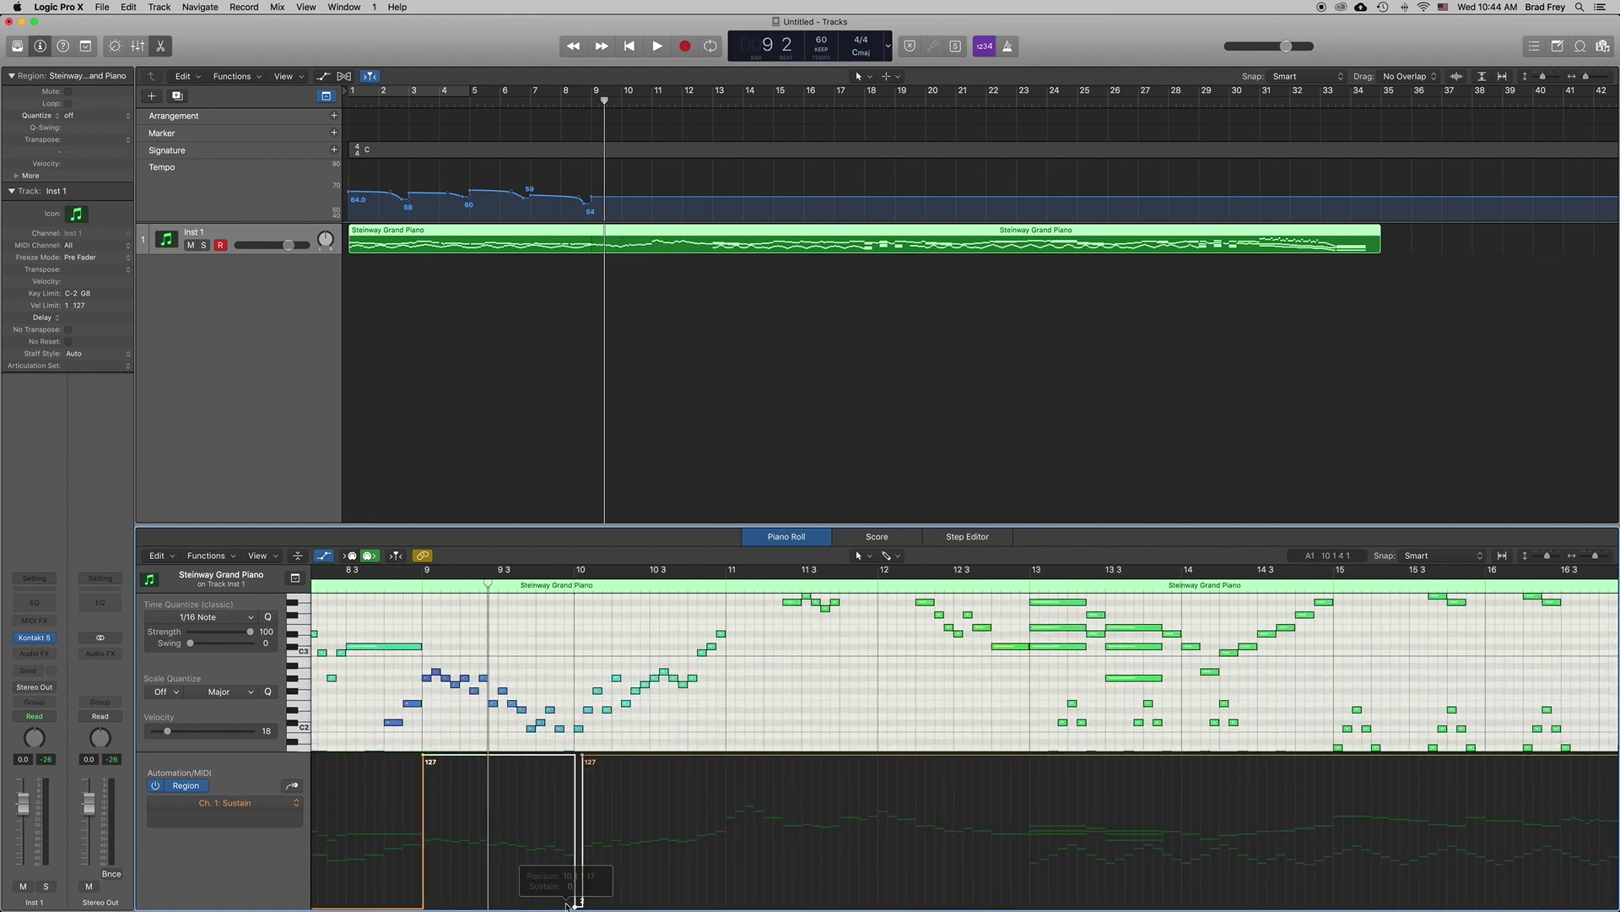
scroll(803, 627, up, 2)
drag(582, 902, 726, 903)
- Curve the tempo upward from bar 9 to about 79 near bar 11 and play the passage from bar 9
click(577, 100)
key(space)
drag(621, 198, 648, 181)
click(592, 99)
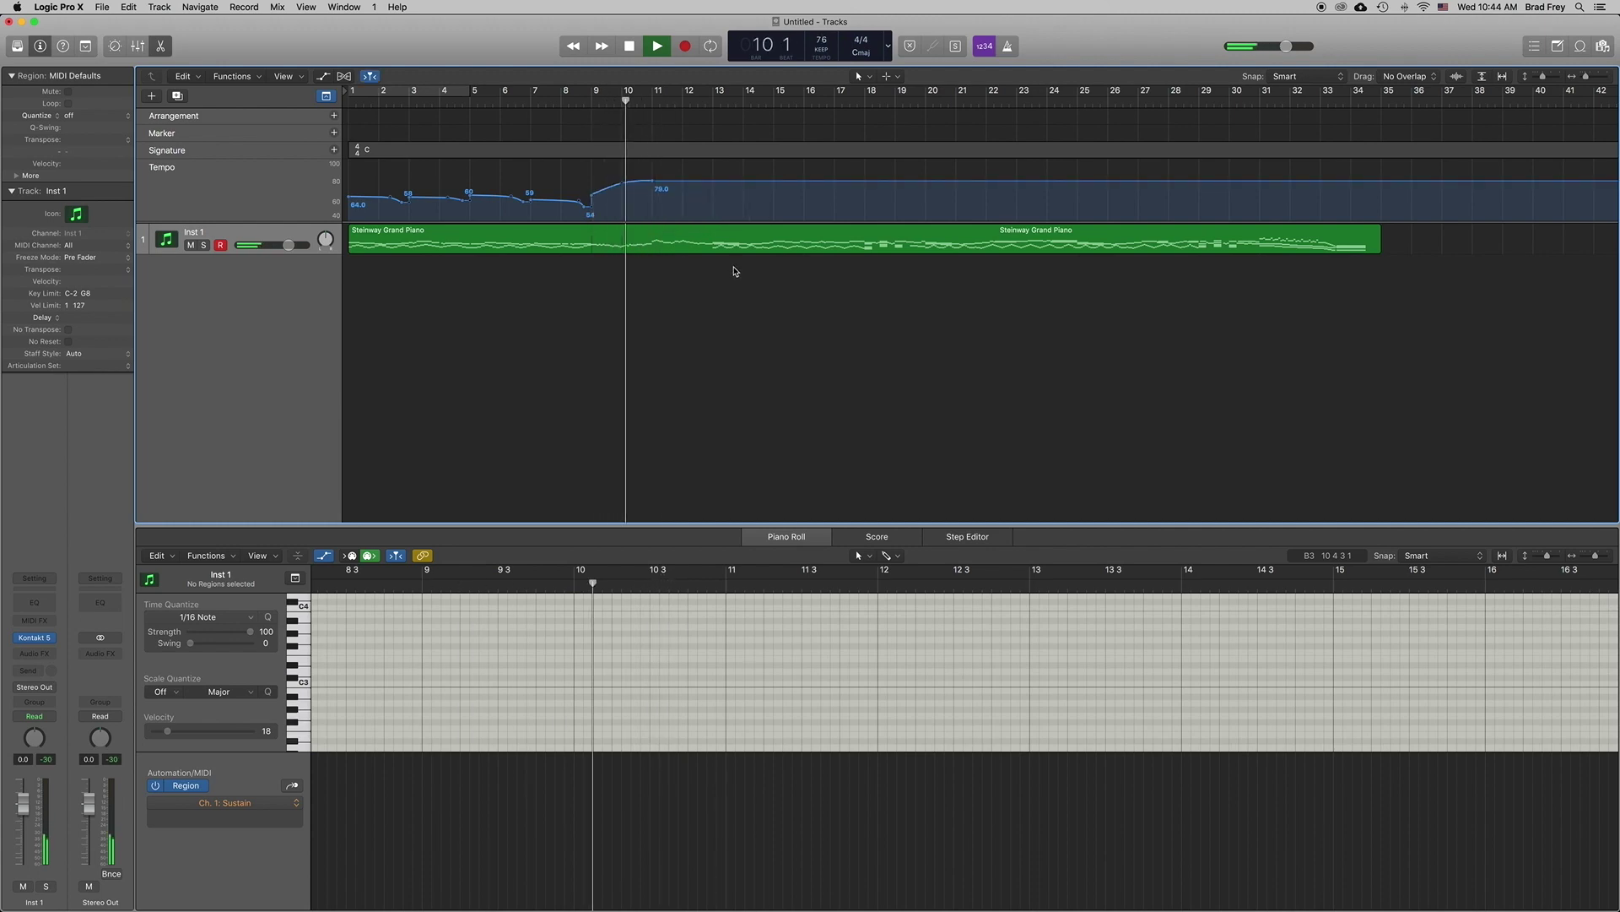